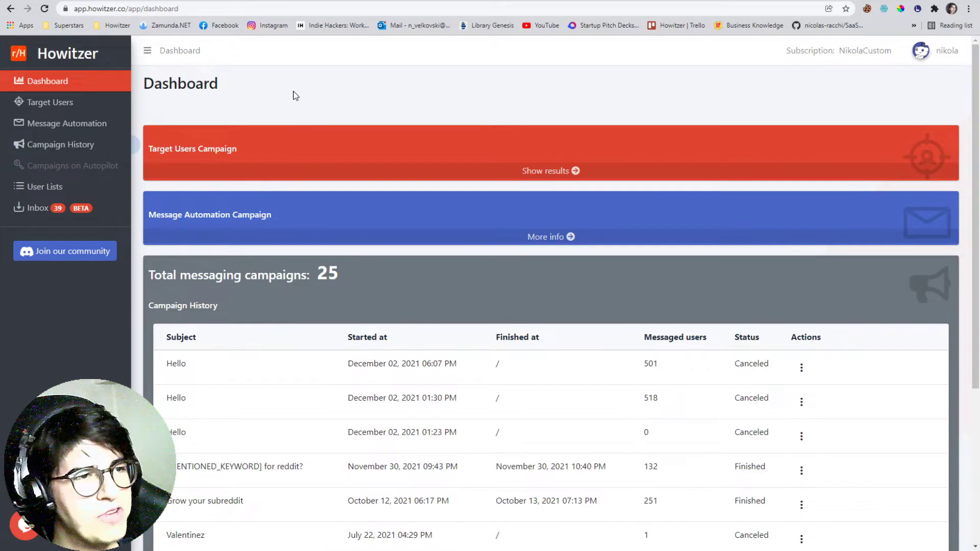
Expand the target users and message automation campaign sections on the dashboard and look over the campaign history.
click(294, 176)
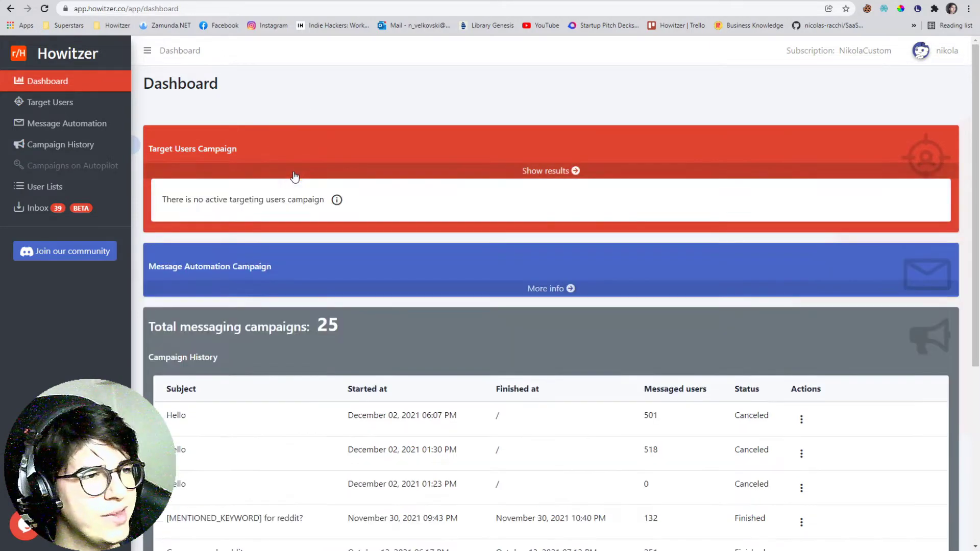
click(337, 292)
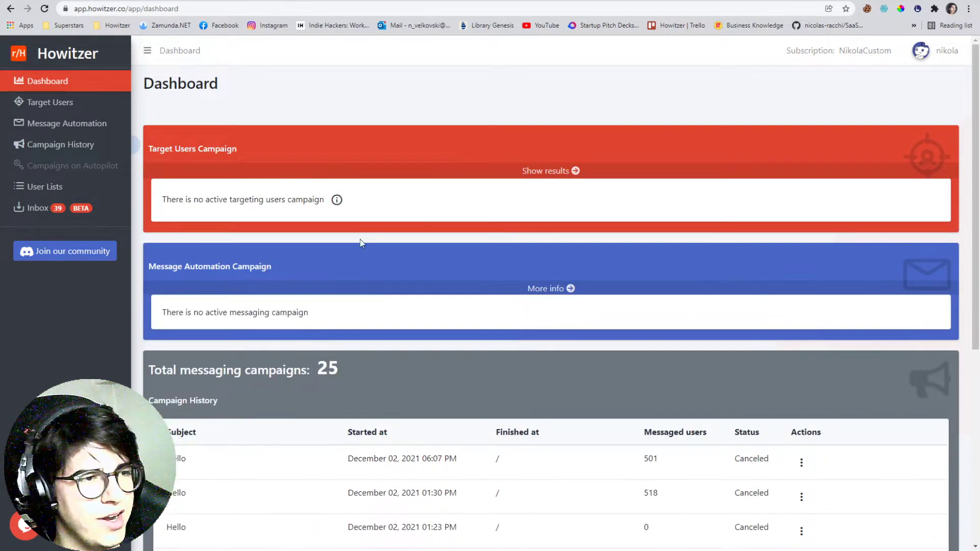
scroll(360, 240, down, 1)
scroll(360, 239, down, 1)
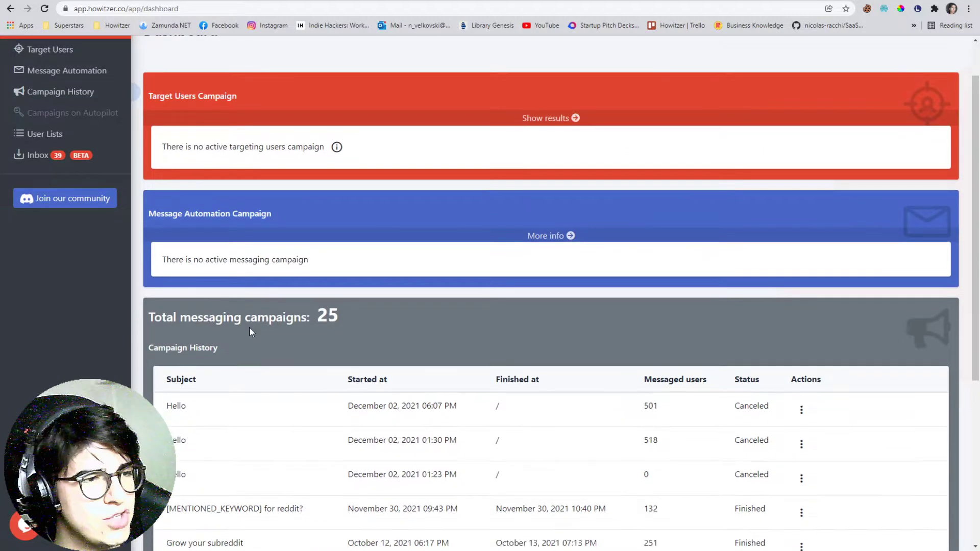
scroll(316, 325, up, 1)
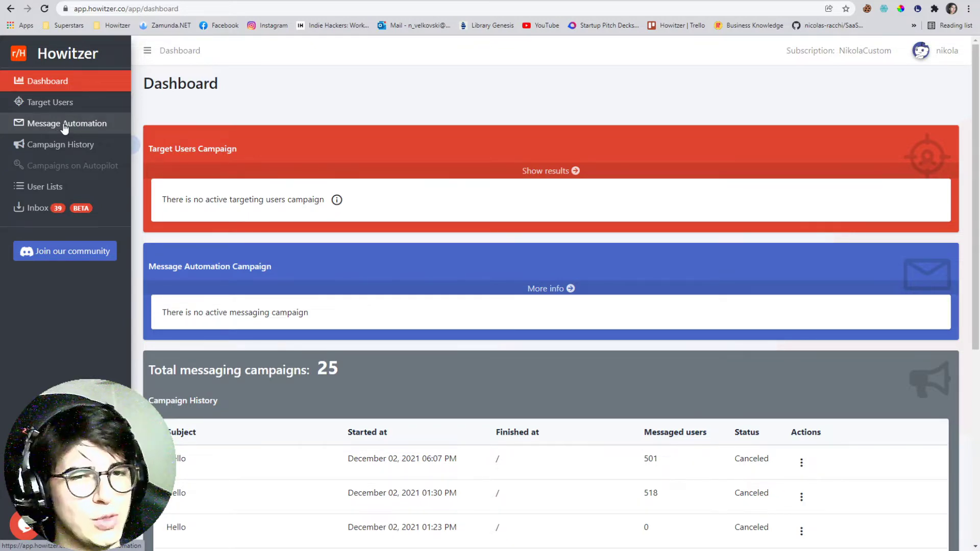
Open the inbox and look through the list of conversations.
click(52, 217)
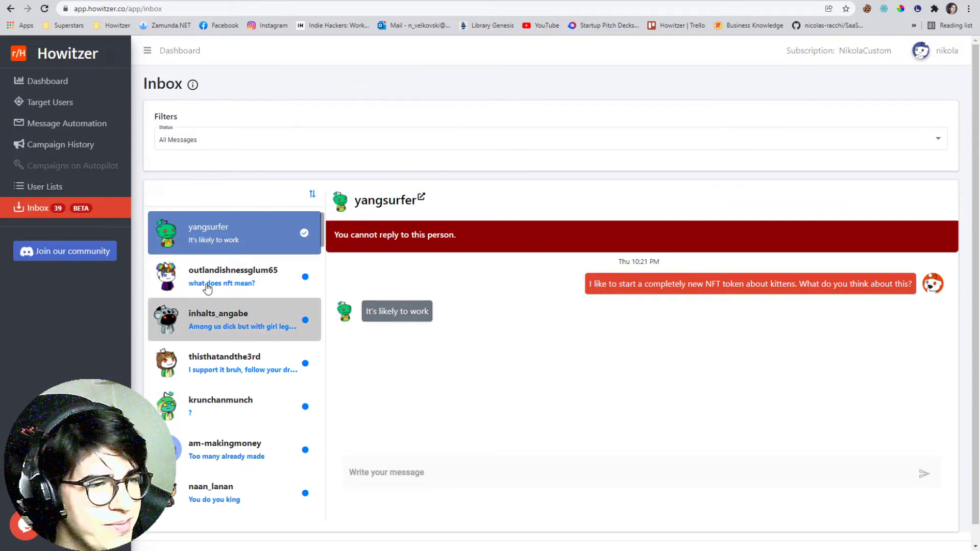
scroll(219, 301, down, 5)
scroll(249, 306, up, 5)
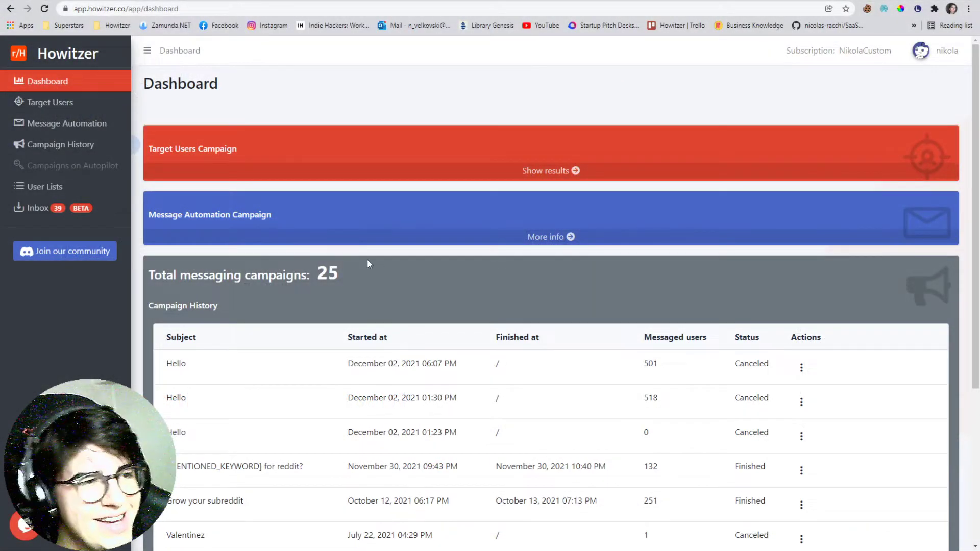
Open the Target Users query form and target users who posted or commented something that contains at least one of the keyphrases.
click(60, 101)
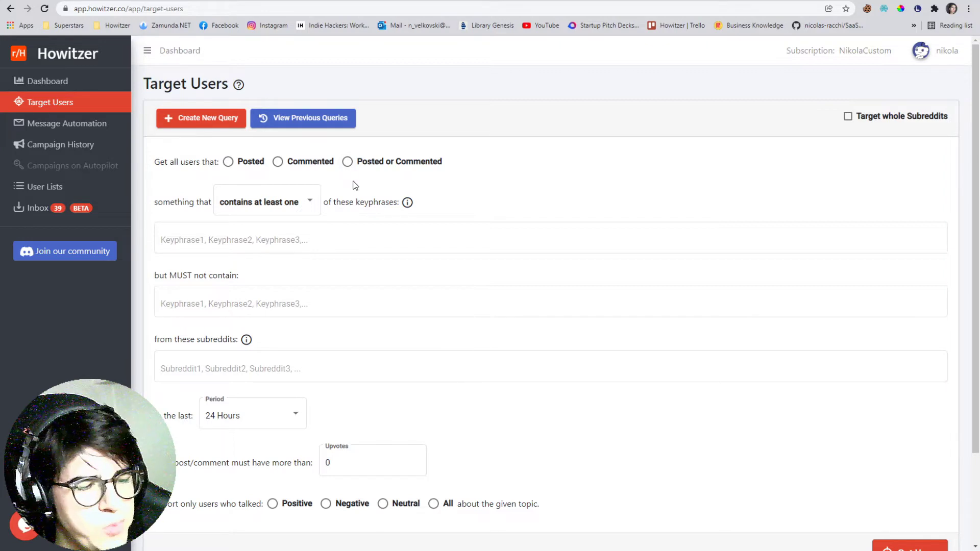
click(373, 234)
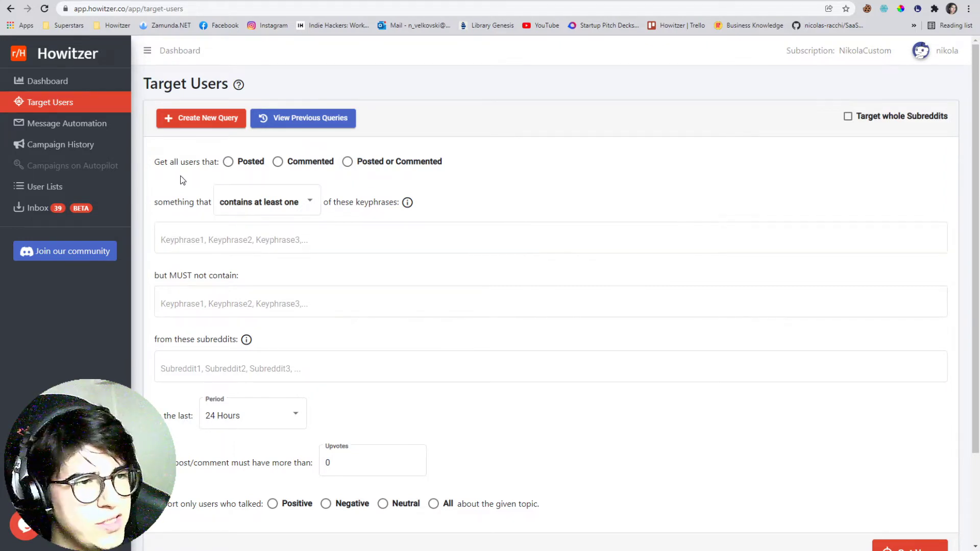
drag(156, 164, 213, 164)
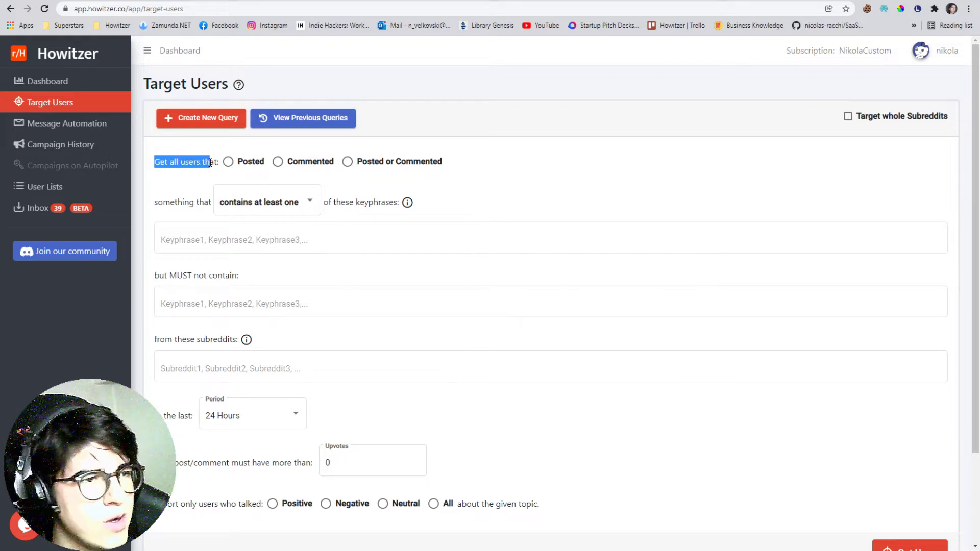
click(175, 169)
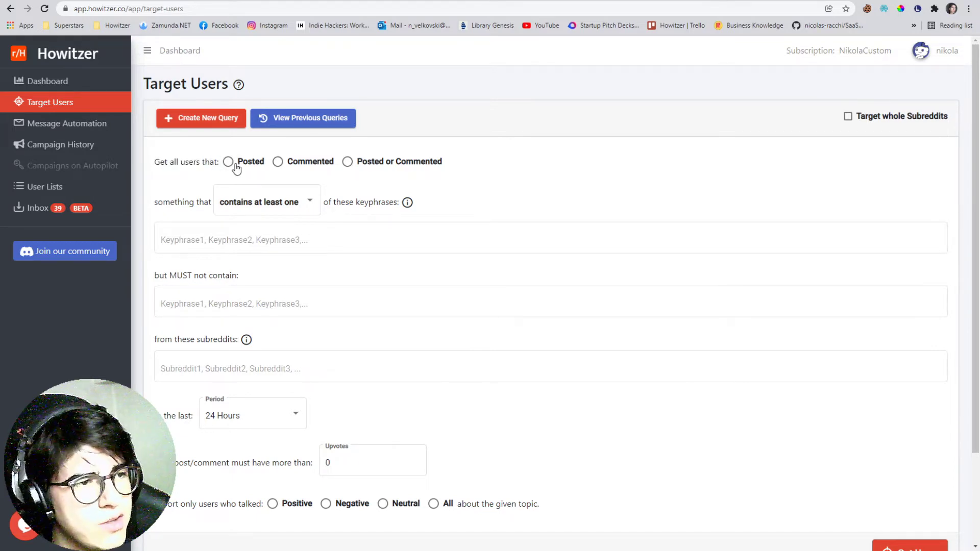
click(383, 166)
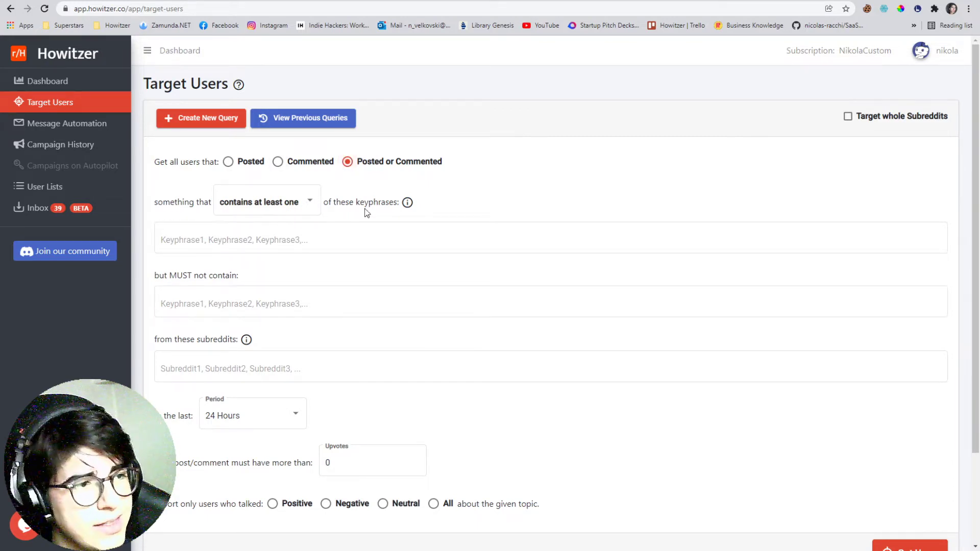
click(300, 203)
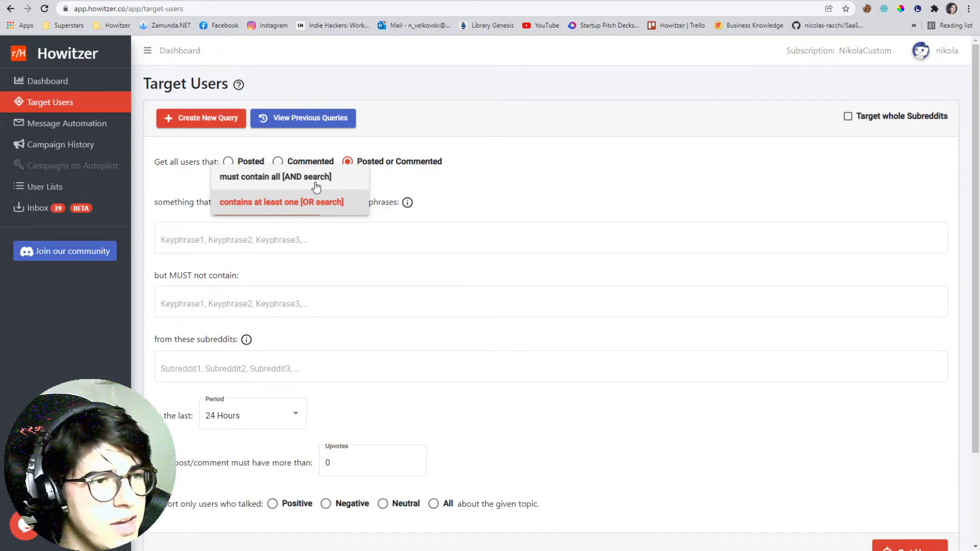
click(290, 211)
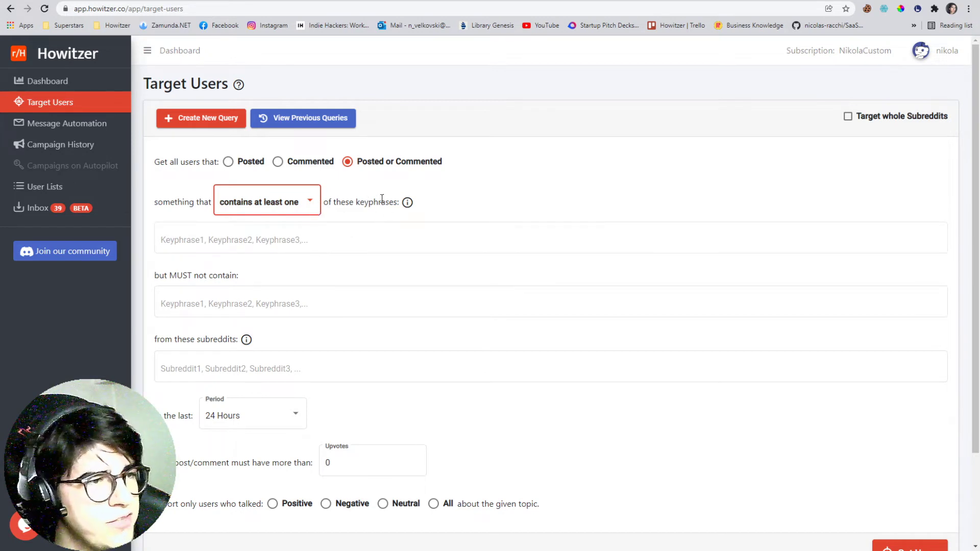
Add the keyphrases jarvee, texau, lemlist, phantom buster and phantombuster, and exclude content containing gmass.
click(384, 242)
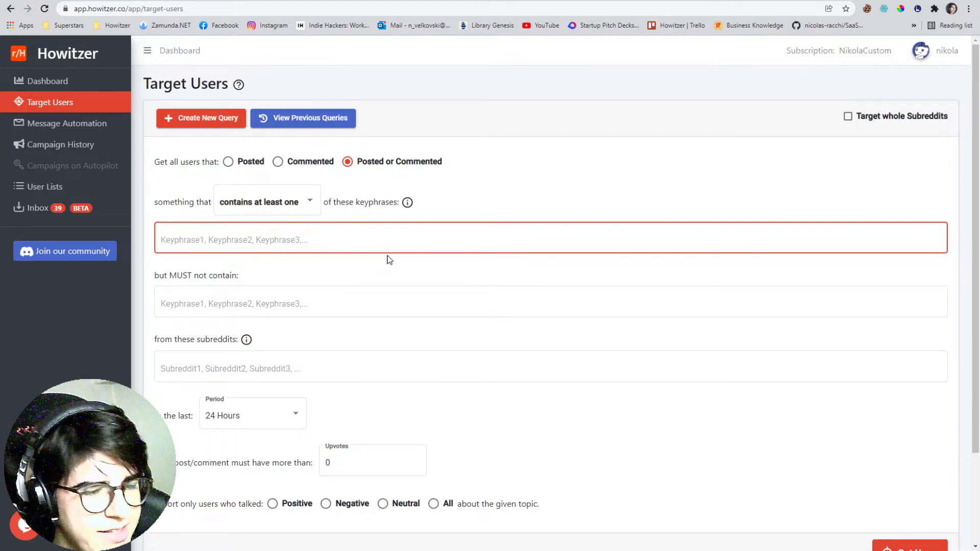
text(jarvee)
key(Return)
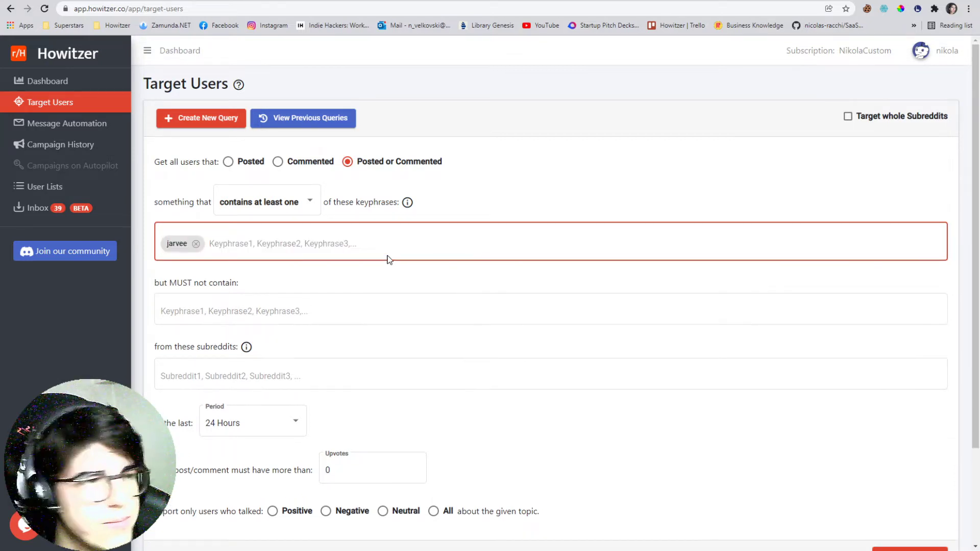
text(texau)
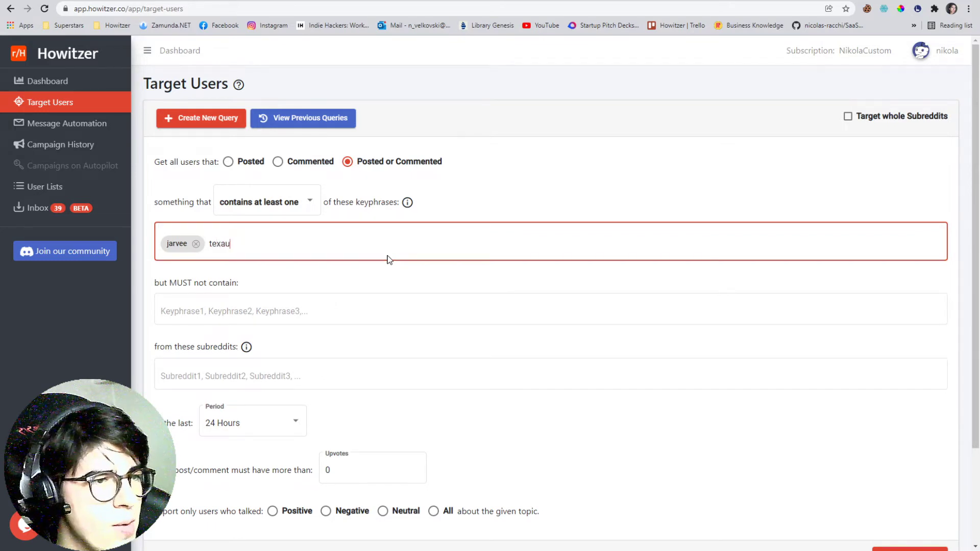
key(Return)
text(lemlist)
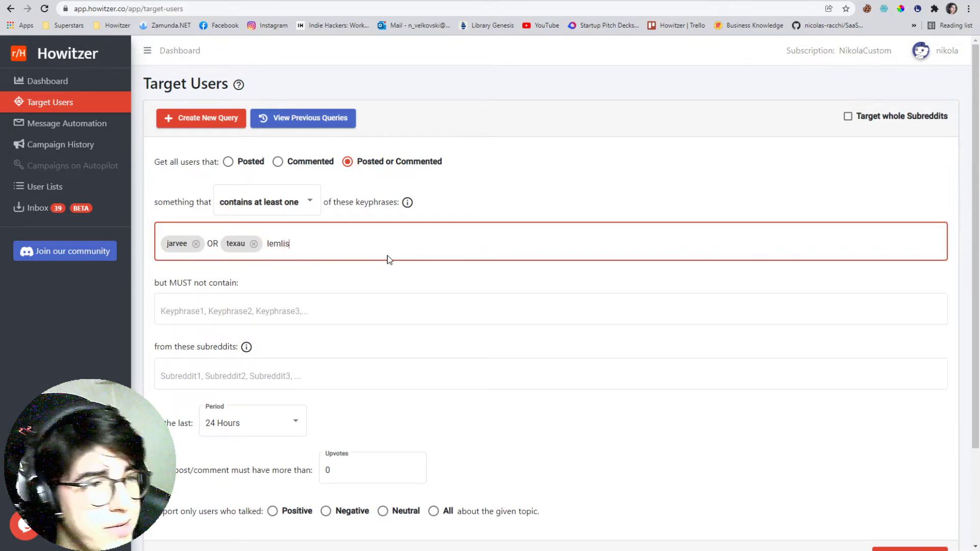
key(Return)
text(phantom buster)
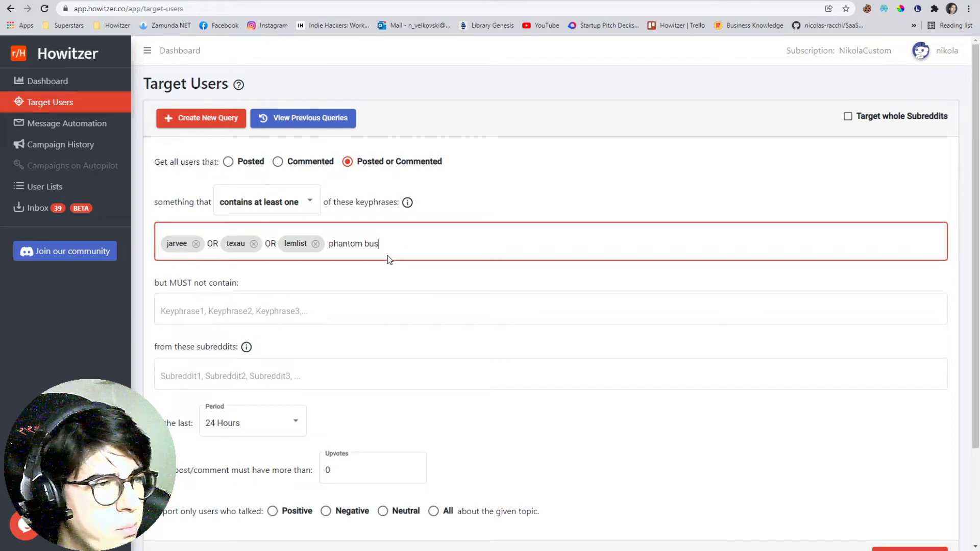
key(Return)
text(phan)
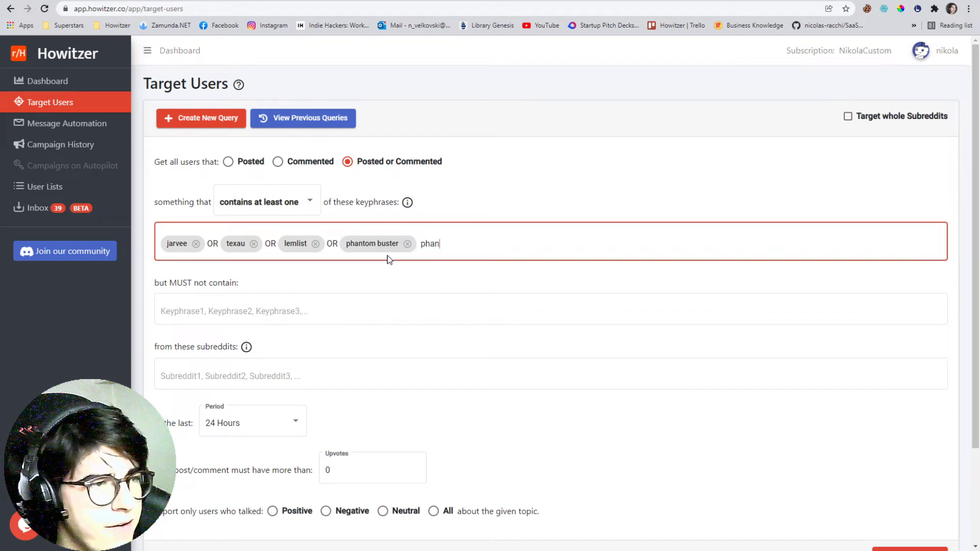
text(tombuster)
key(Return)
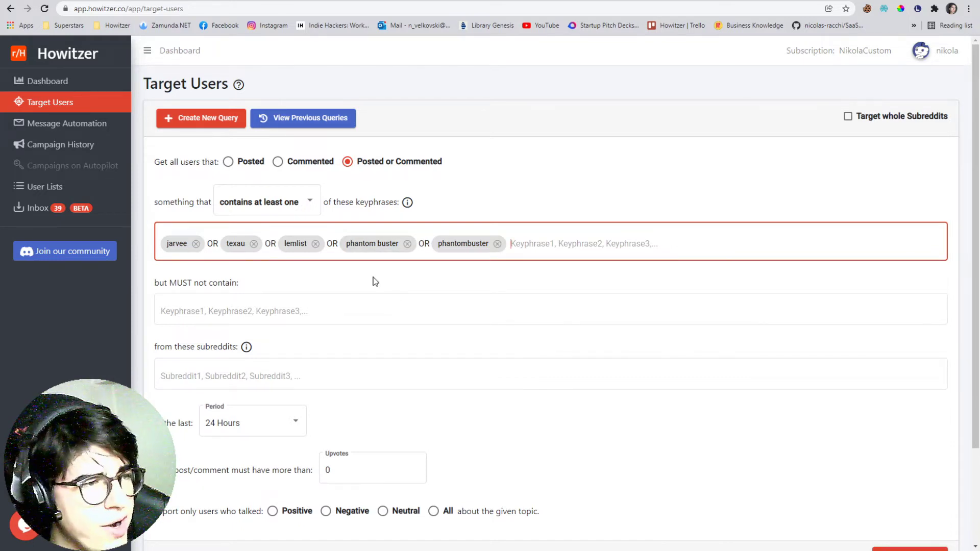
click(194, 312)
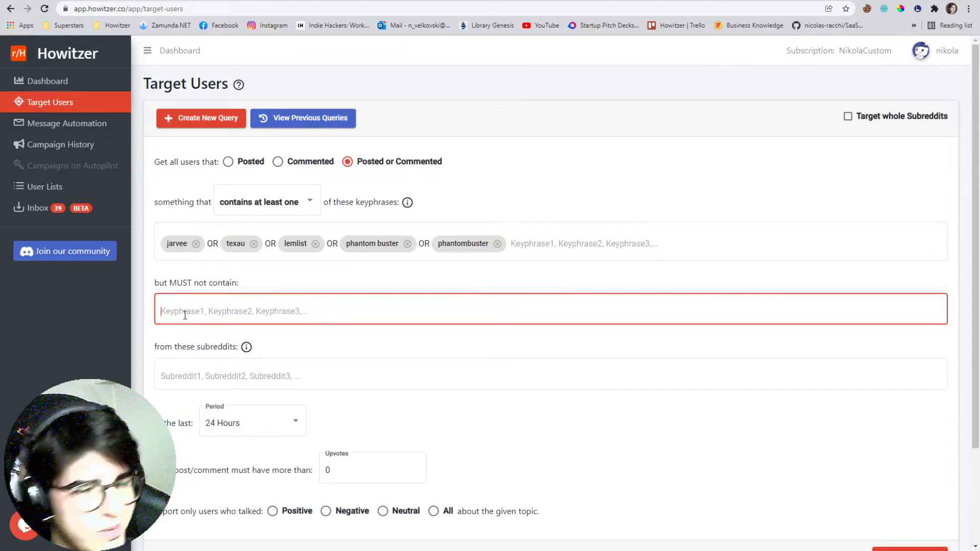
text(gmass,)
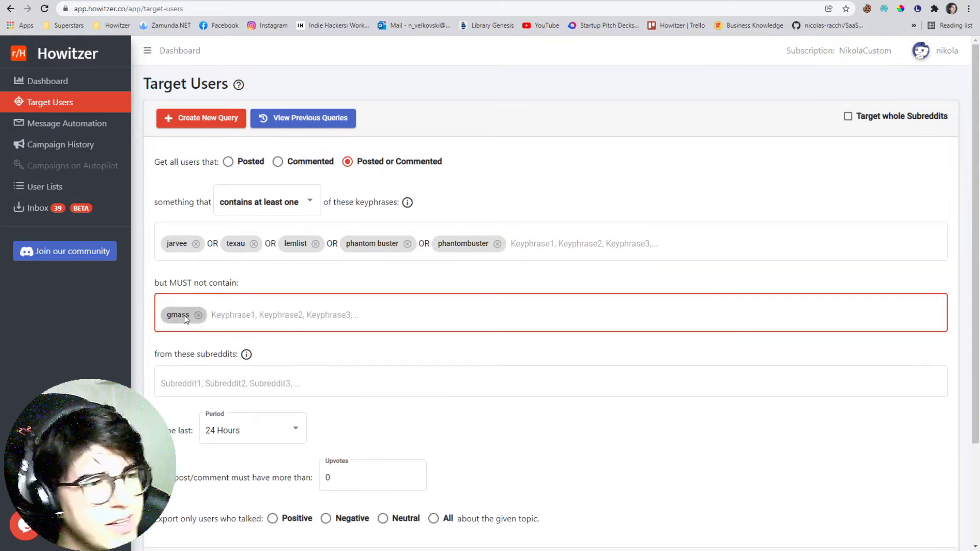
Add entrepreneur, startups, digitalMarketing and growthHacking as the subreddits to search.
click(240, 378)
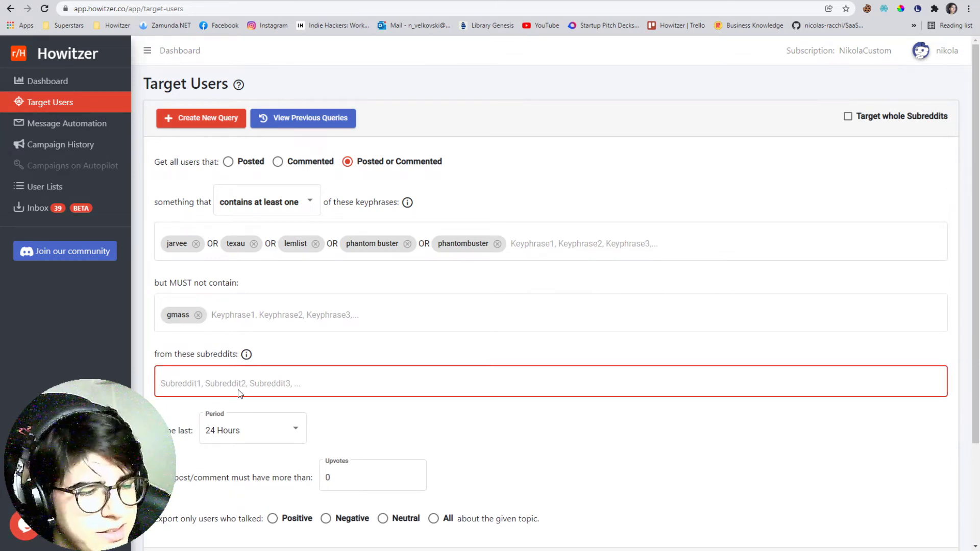
text(entrepreneur)
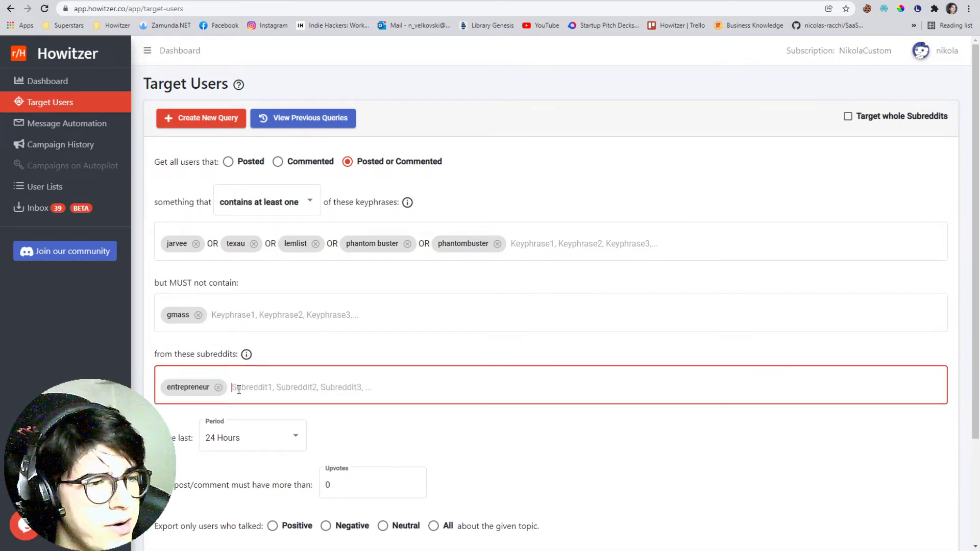
text(,startups,digitalMarketing,growthHack)
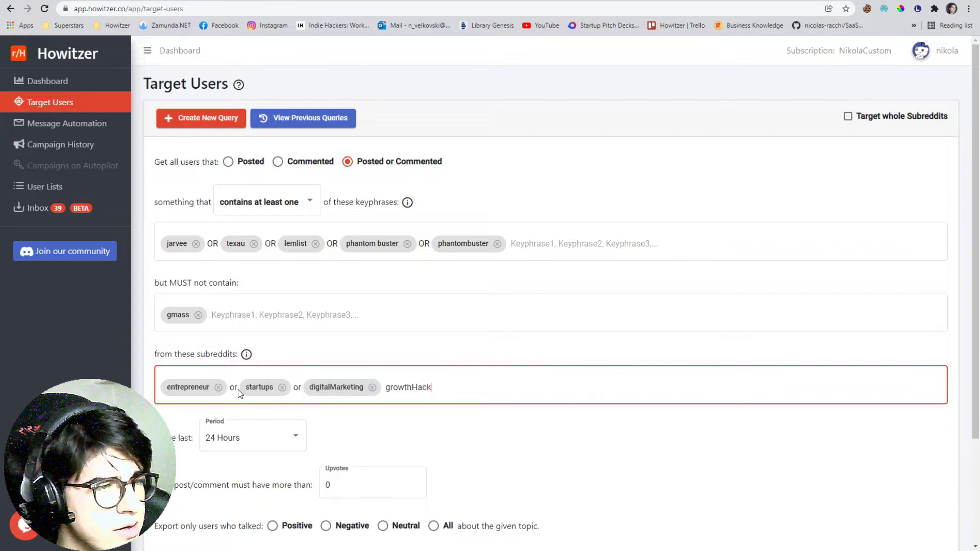
text(ing,)
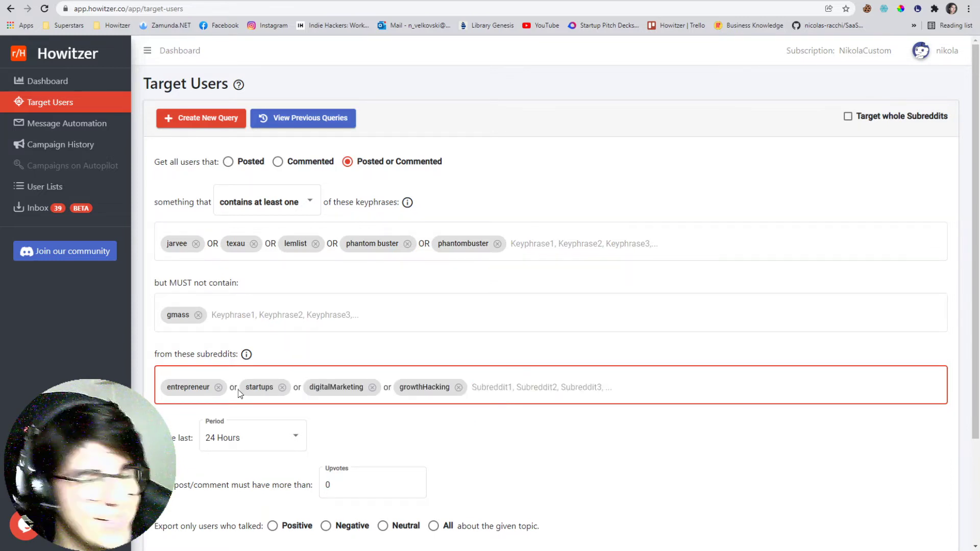
Remove all four subreddits from the query's subreddit filter.
key(BackSpace)
key(BackSpace)
key(BackSpace)
key(BackSpace)
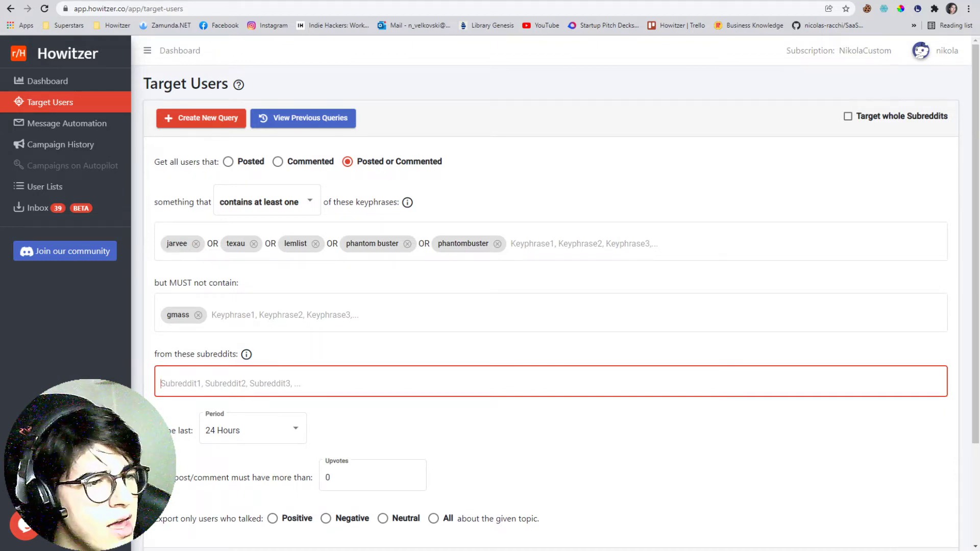
Set the query's time period to the last 6 Months.
triple_click(191, 437)
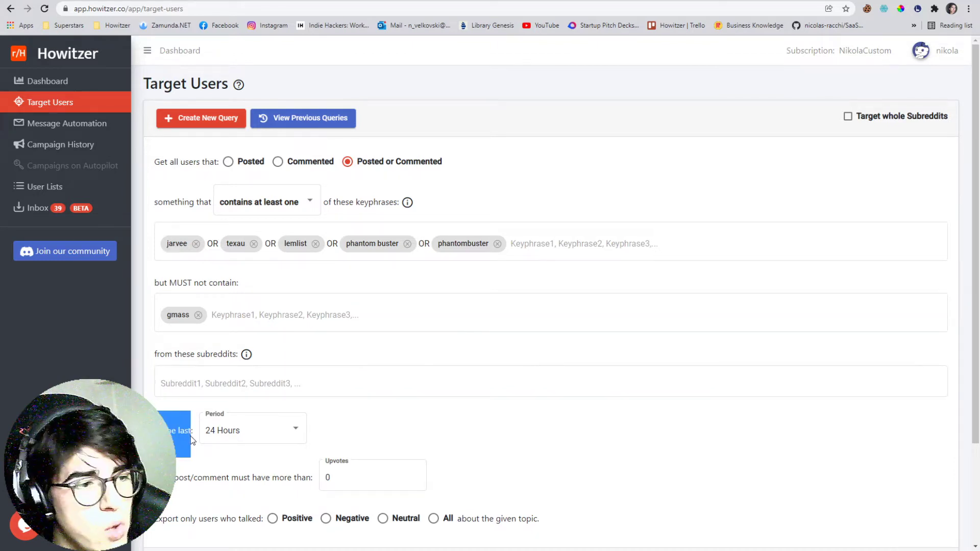
click(263, 438)
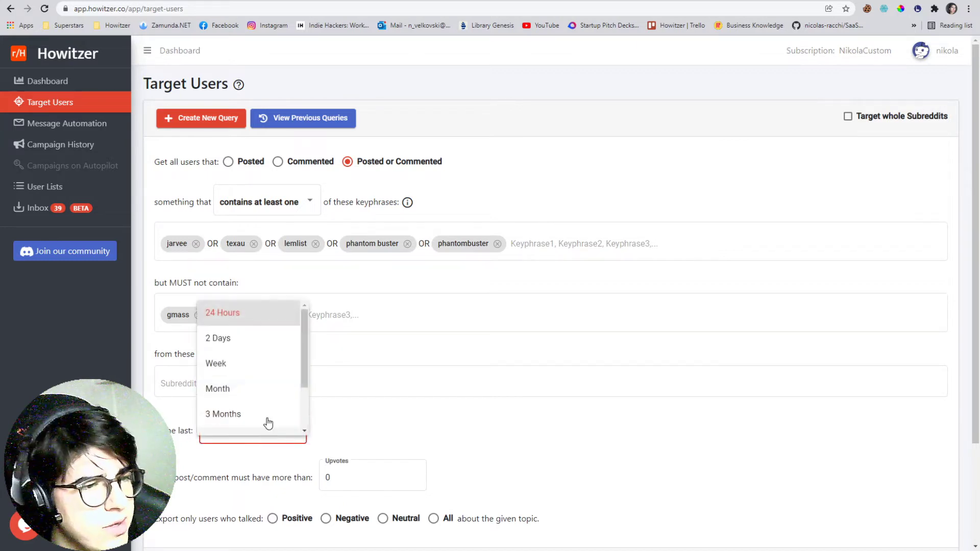
scroll(243, 383, down, 1)
click(244, 388)
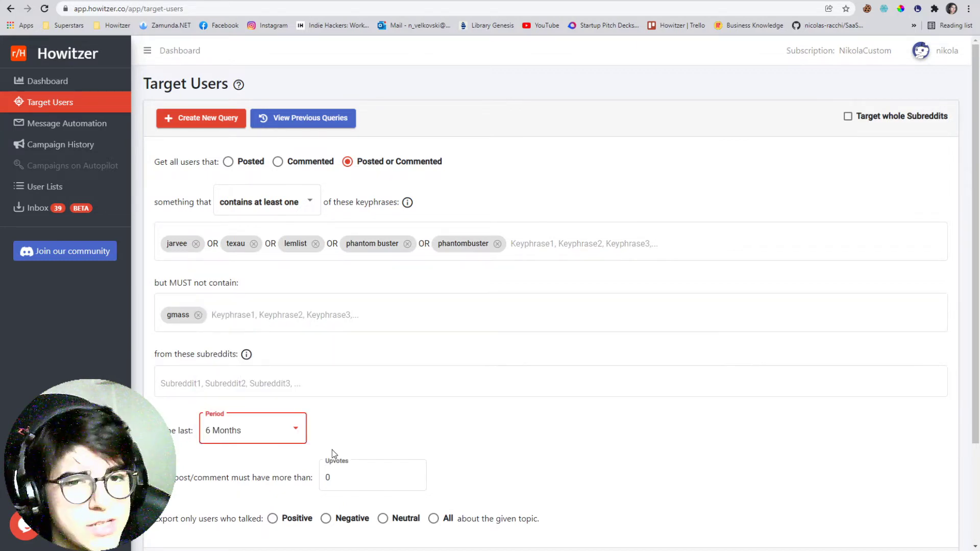
Restrict the export to users who talked negatively about the given topic.
scroll(318, 448, down, 2)
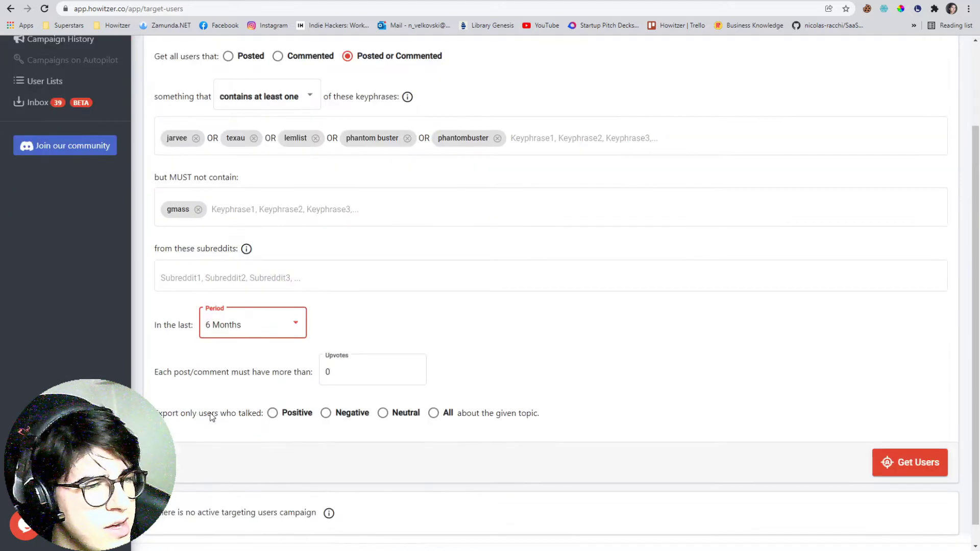
click(428, 333)
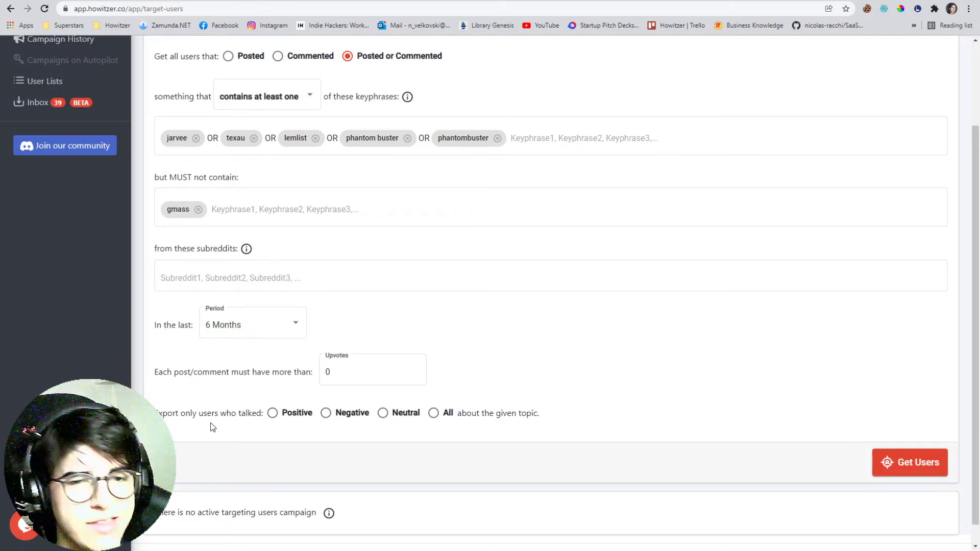
scroll(213, 427, up, 2)
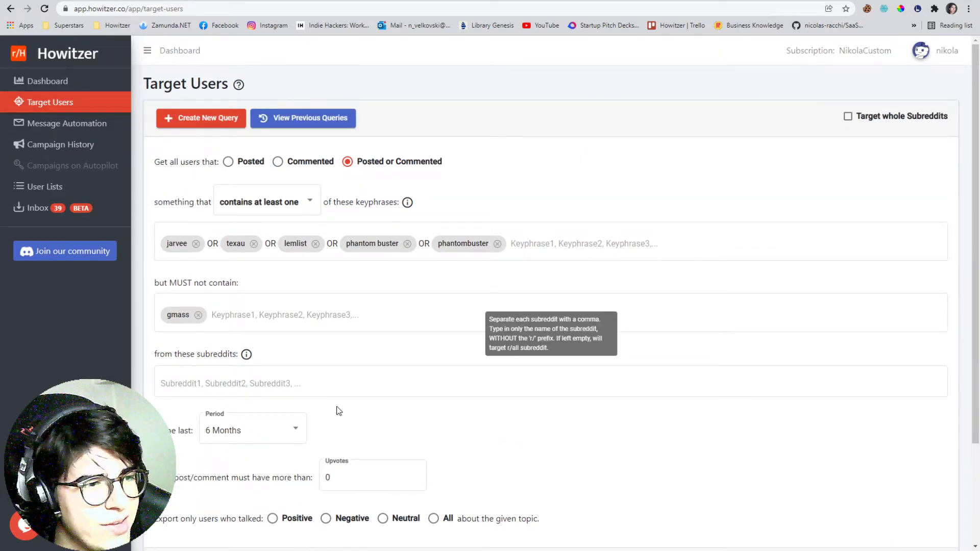
scroll(336, 411, down, 1)
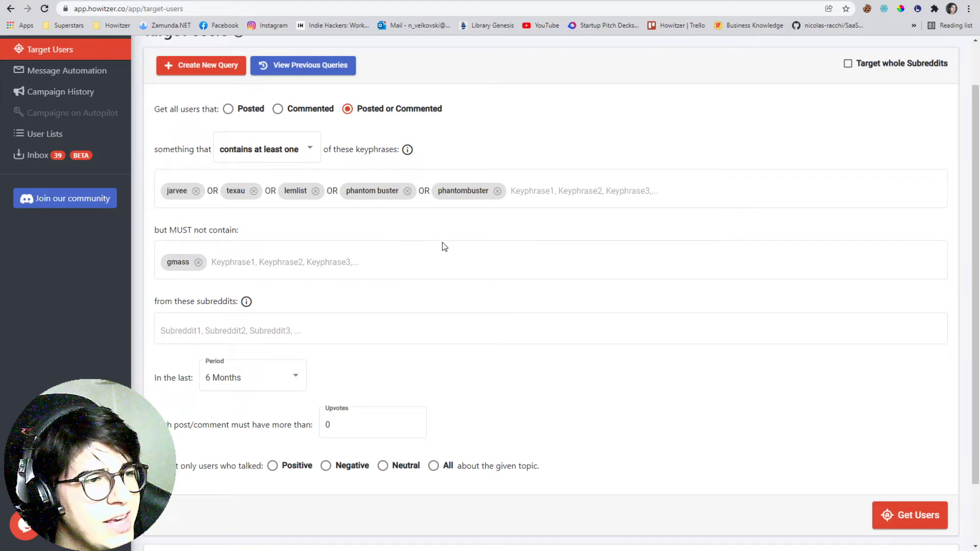
click(330, 466)
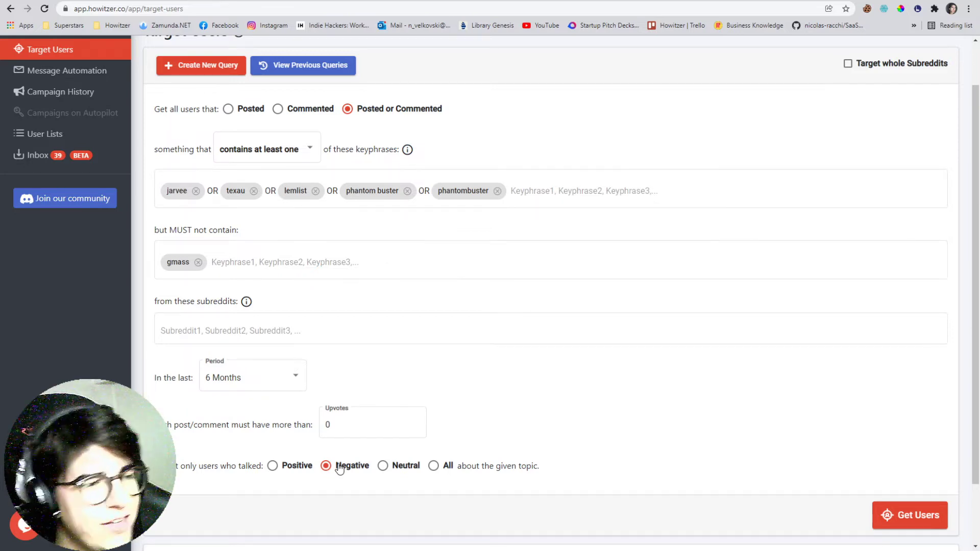
Widen the export to all sentiments about the given topic and run the query to get the users.
click(434, 467)
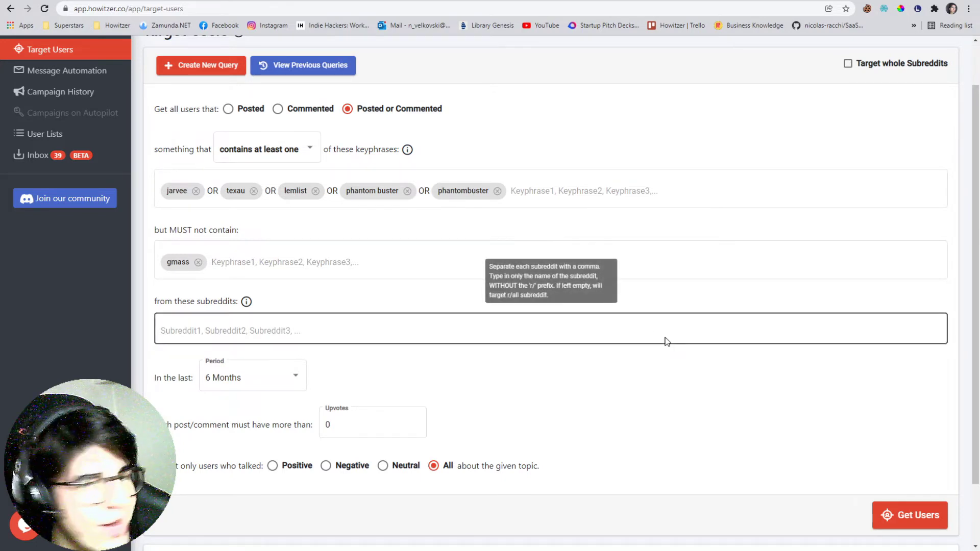
click(909, 517)
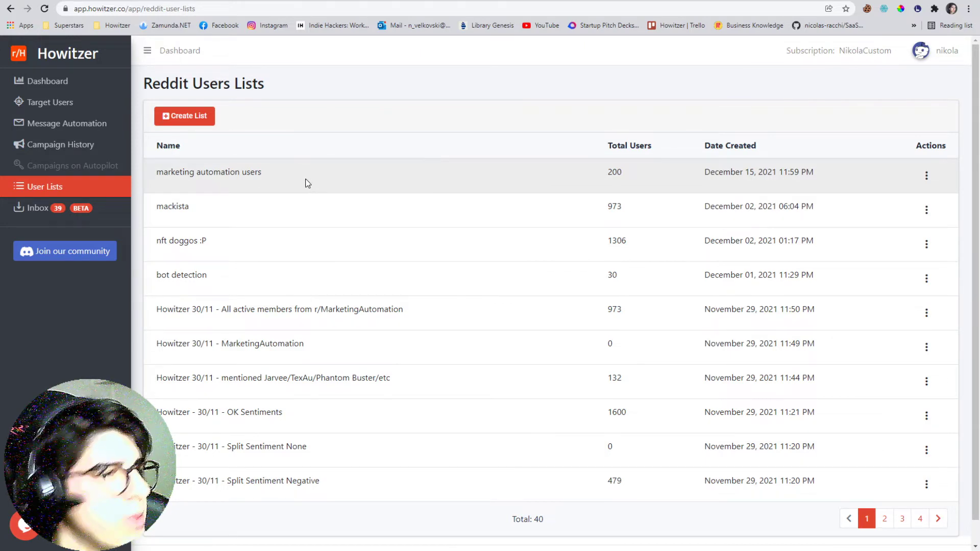
Review the marketing automation users list, checking each user's sentiment, text, subreddit, keyphrase and link, and close it.
click(927, 176)
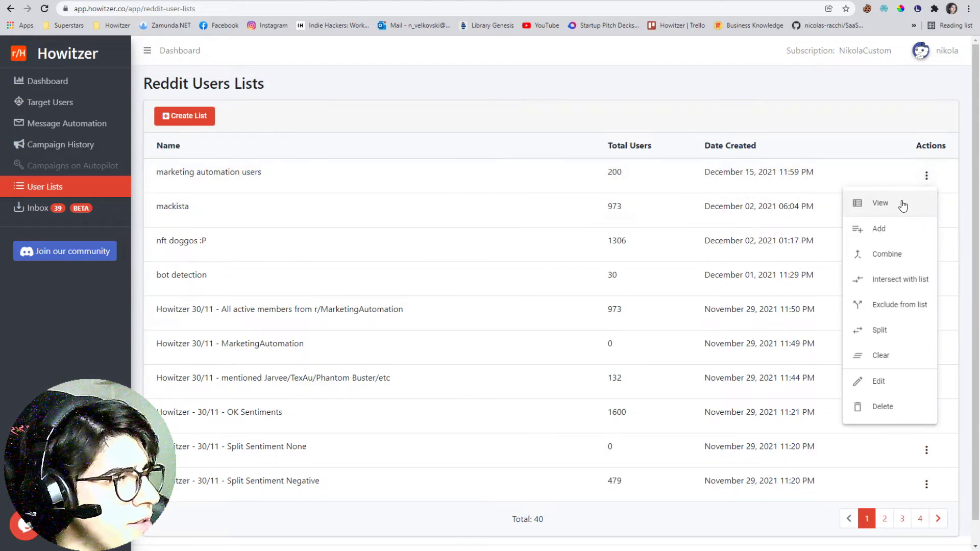
click(880, 203)
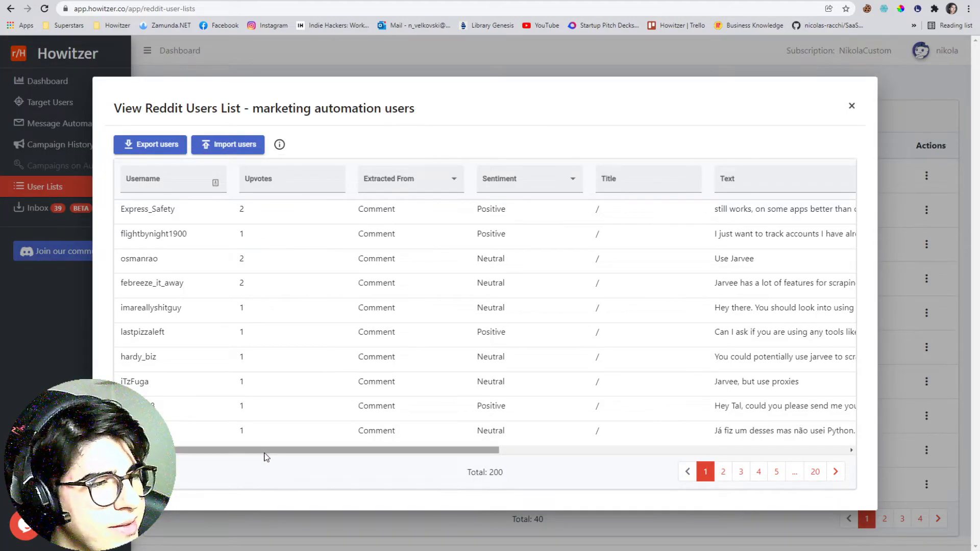
drag(265, 453, 205, 428)
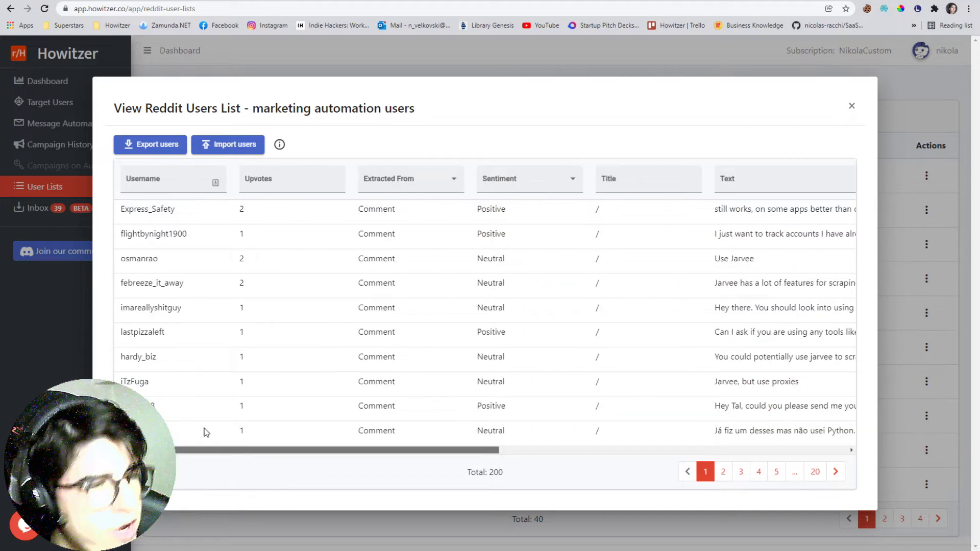
drag(121, 209, 177, 209)
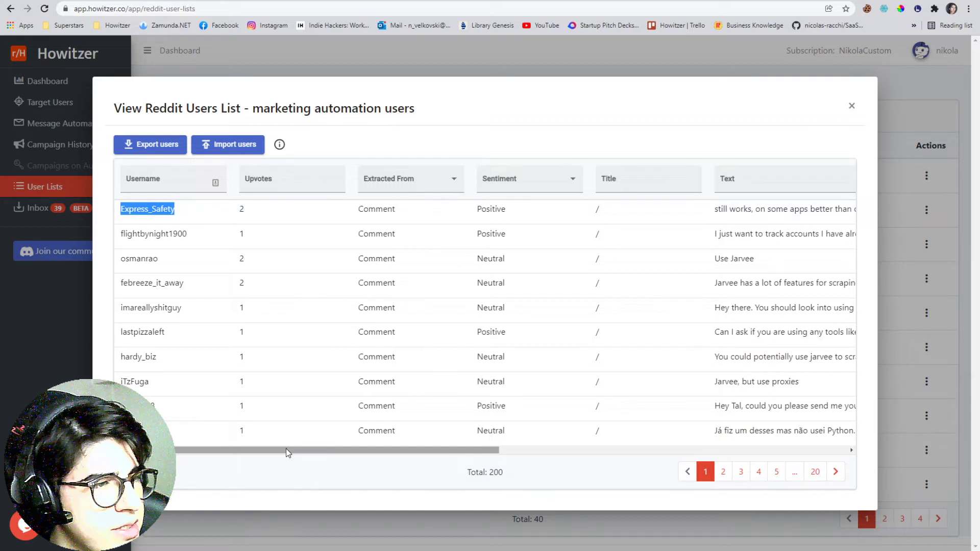
drag(286, 449, 363, 449)
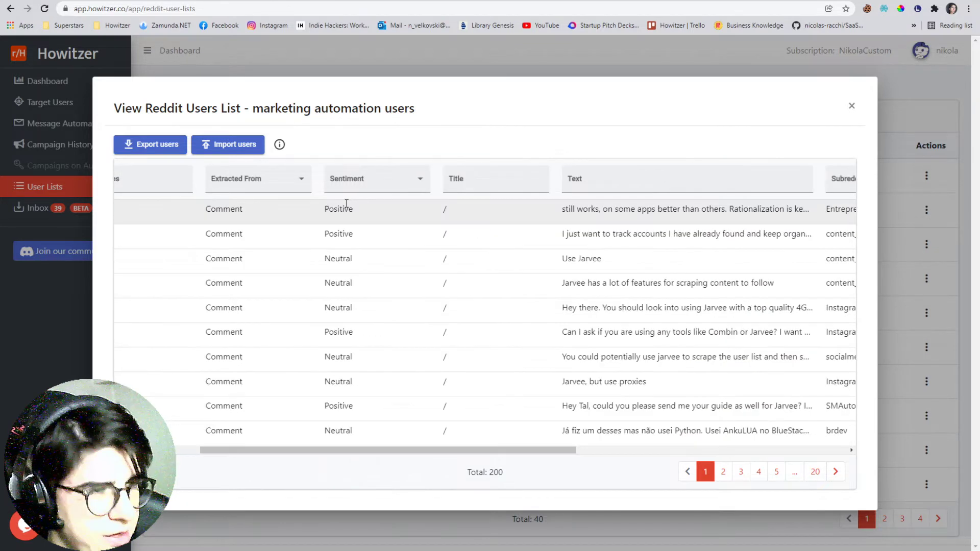
scroll(232, 263, right, 4)
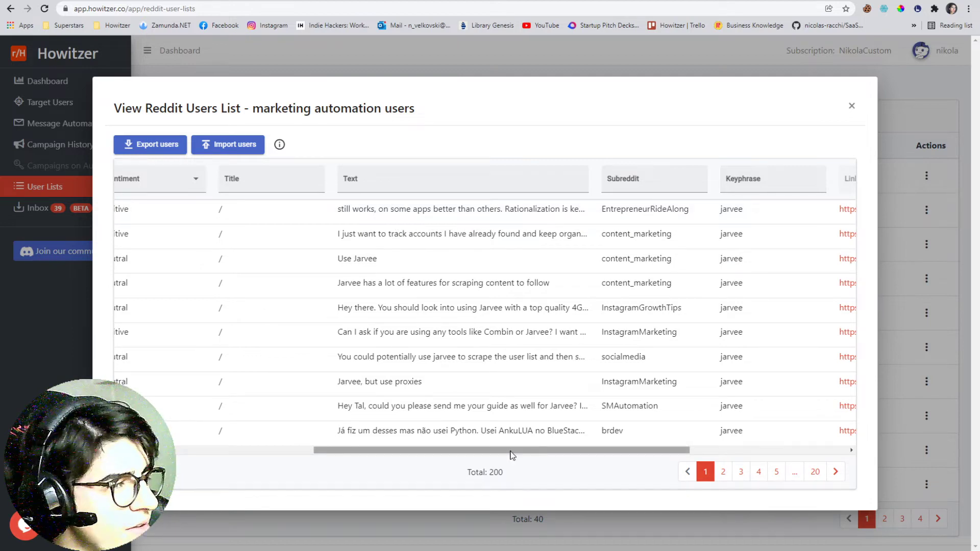
drag(512, 455, 636, 455)
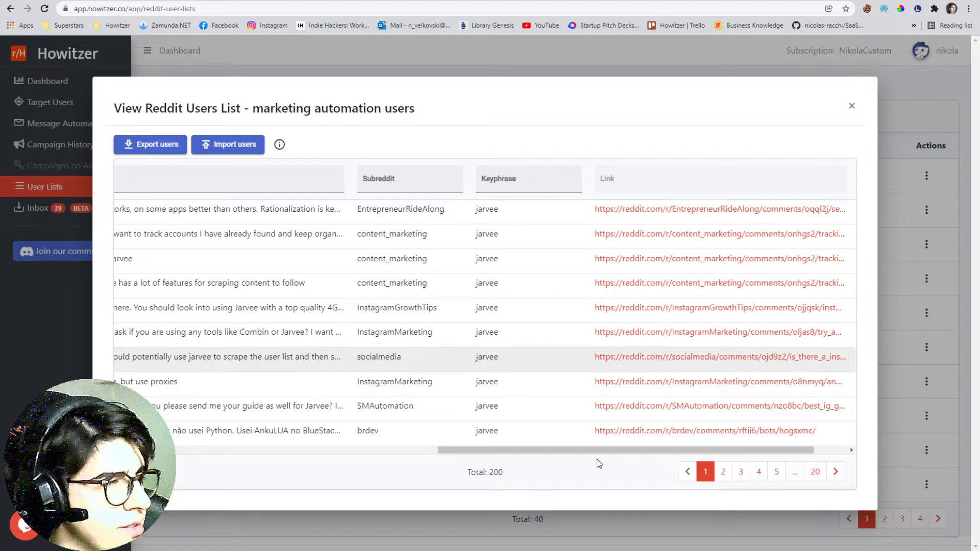
drag(591, 449, 624, 451)
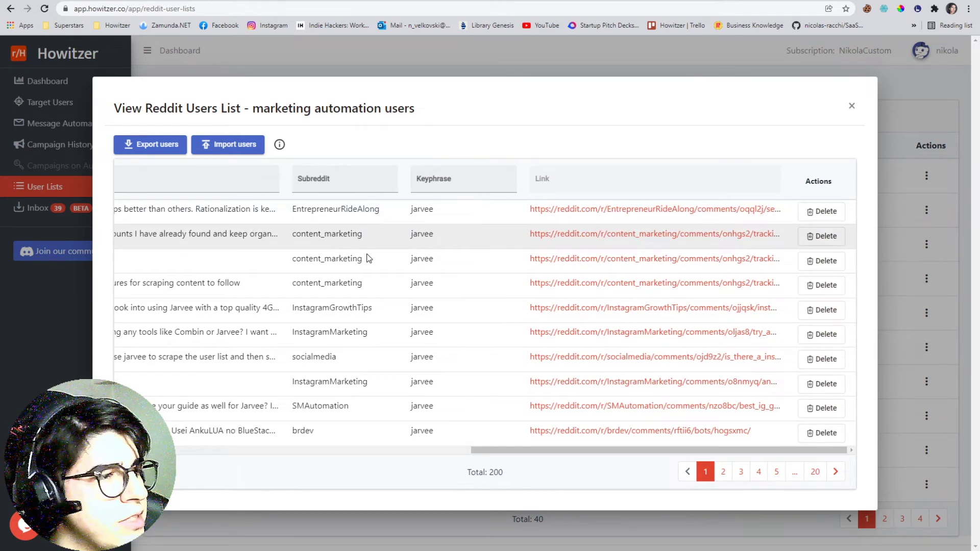
click(851, 106)
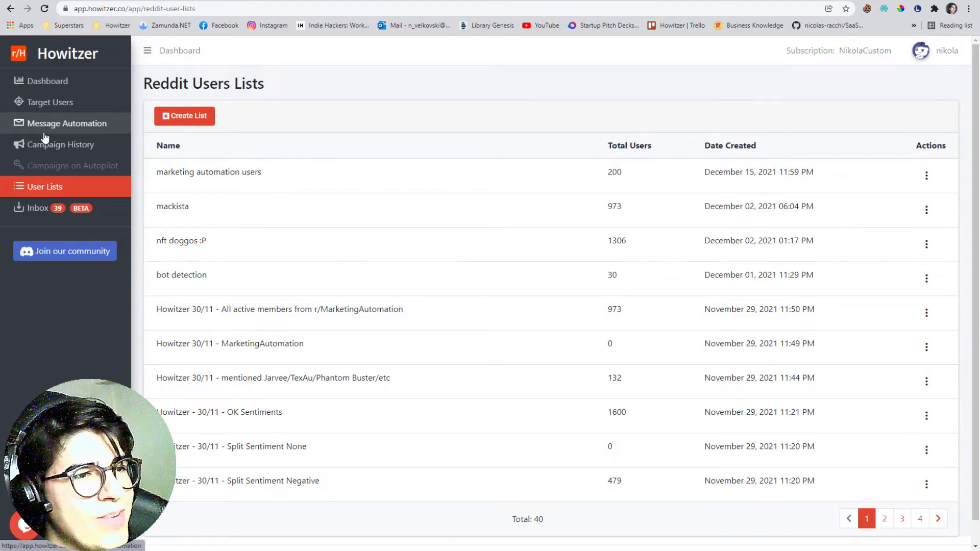
Go to Message Automation for a new campaign message and keep the messaging speed at 200 messages per day.
click(82, 126)
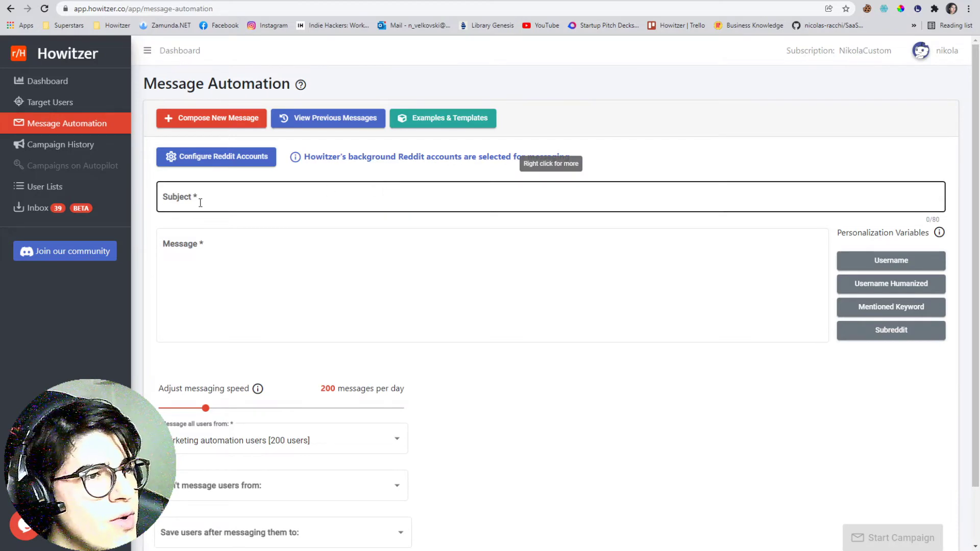
click(222, 267)
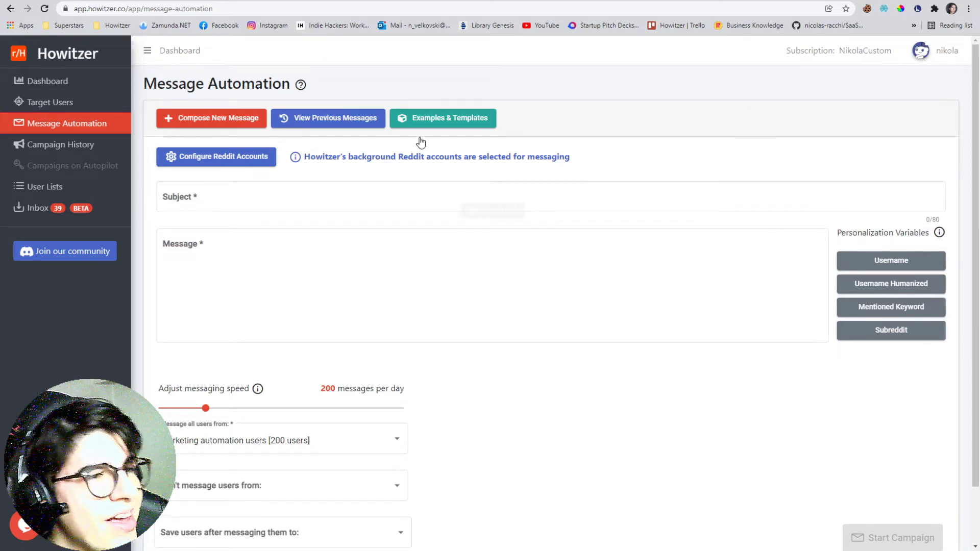
scroll(307, 255, down, 2)
mouse_move(205, 341)
mouse_down()
mouse_move(420, 339)
mouse_move(179, 340)
mouse_move(233, 340)
mouse_move(197, 341)
mouse_move(206, 341)
mouse_up()
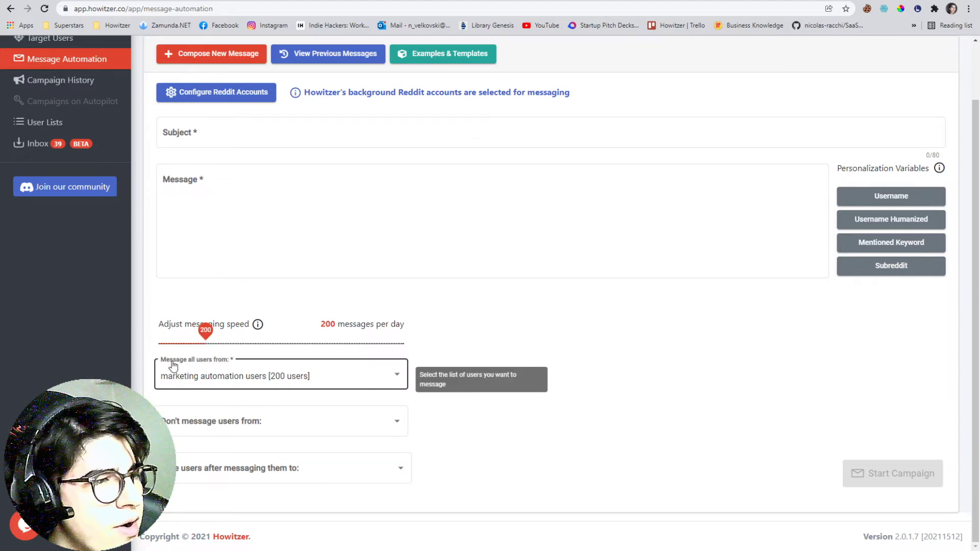
Choose the marketing automation users list as the recipients of the campaign.
click(255, 377)
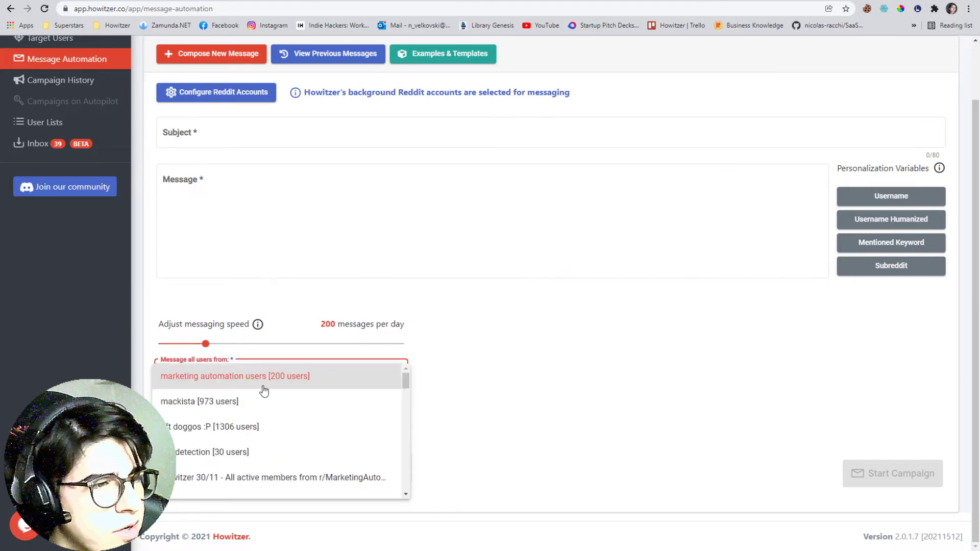
scroll(258, 396, down, 5)
scroll(262, 408, down, 5)
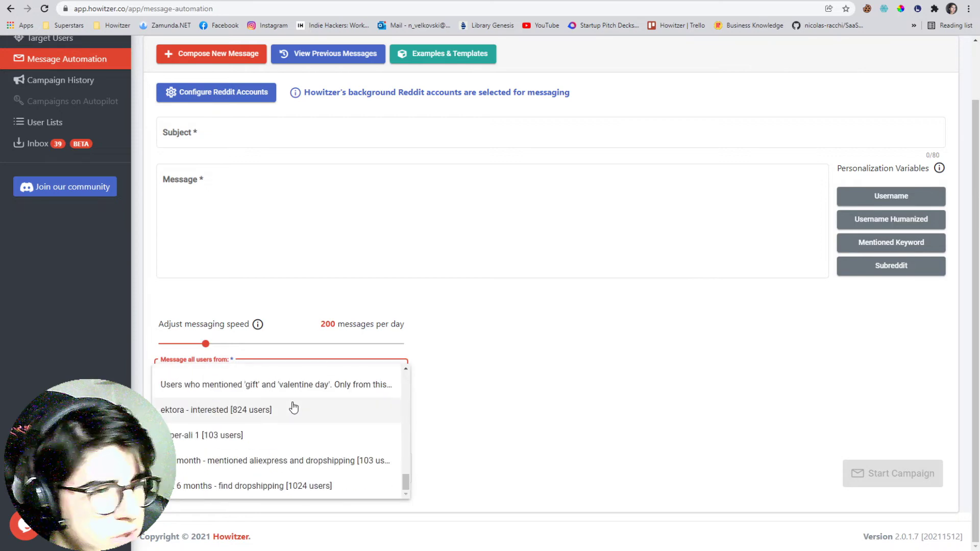
scroll(272, 448, up, 5)
scroll(228, 445, down, 3)
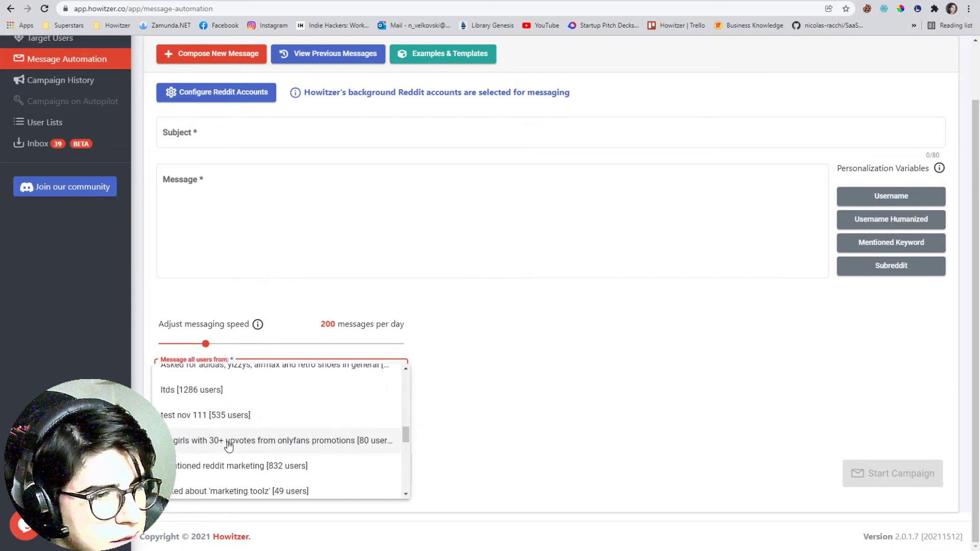
scroll(228, 445, up, 10)
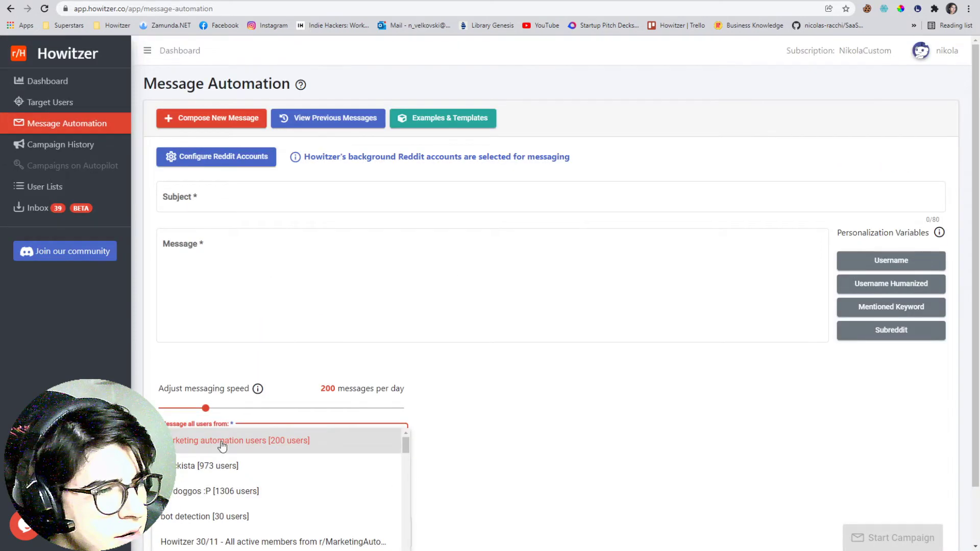
click(221, 442)
scroll(214, 431, down, 1)
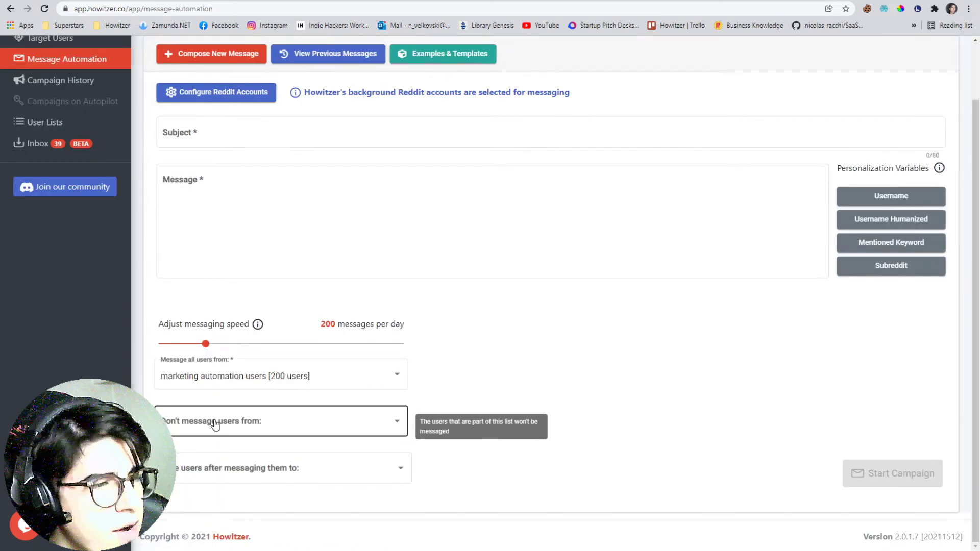
Exclude the users in the "asked about 'marketing toolz'" list from being messaged.
click(254, 422)
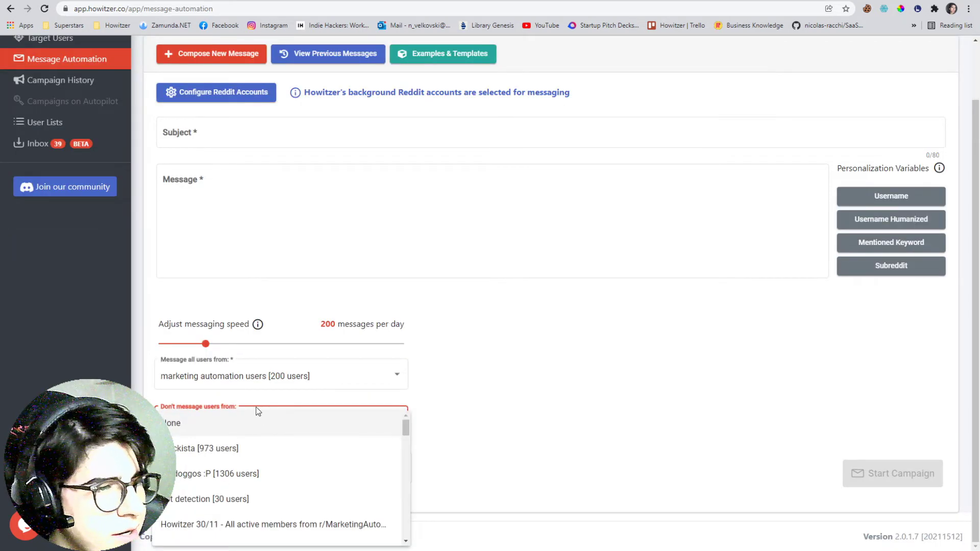
scroll(251, 454, down, 8)
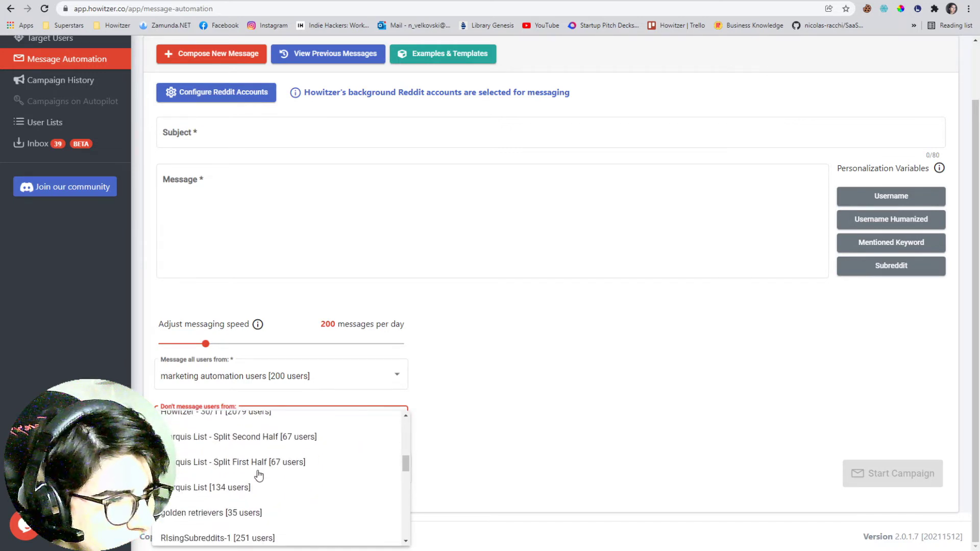
scroll(240, 482, down, 4)
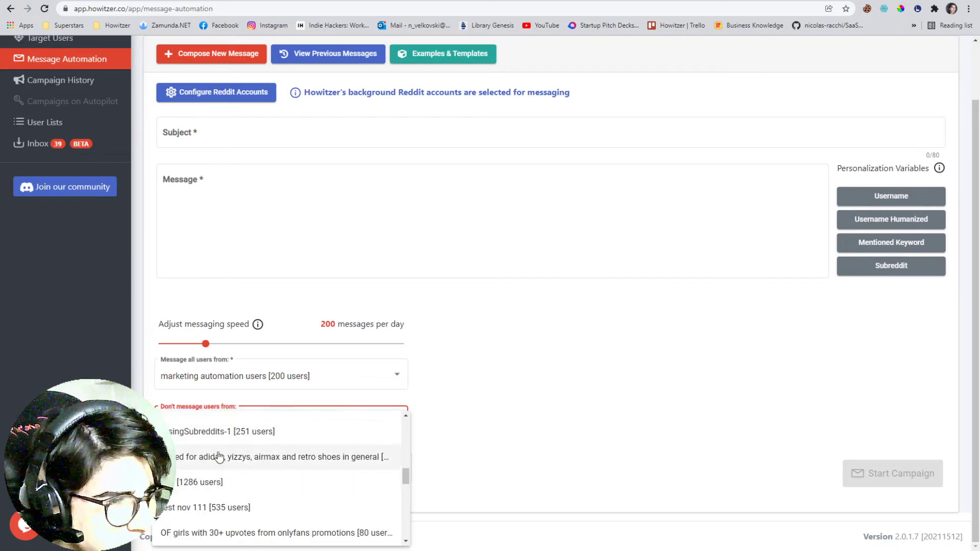
scroll(221, 485, down, 2)
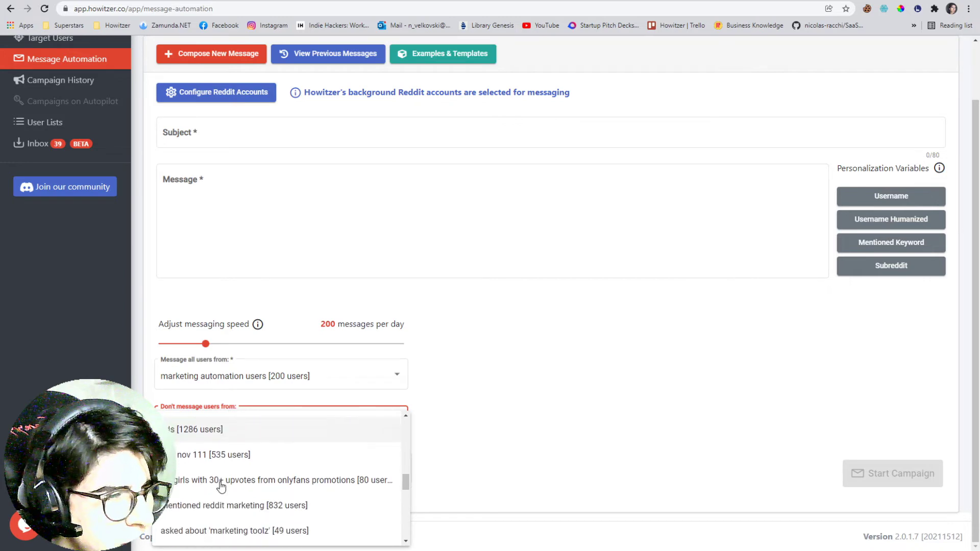
scroll(221, 485, down, 4)
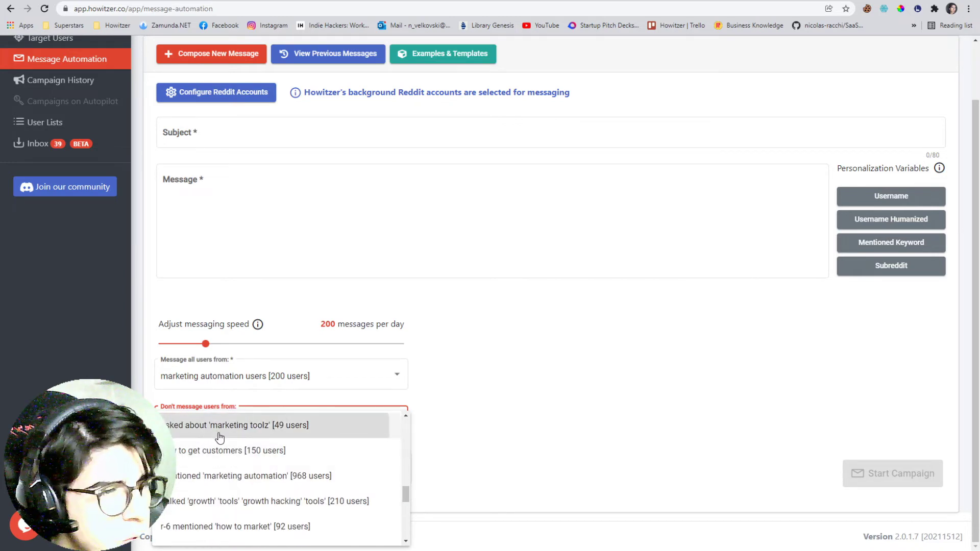
click(220, 436)
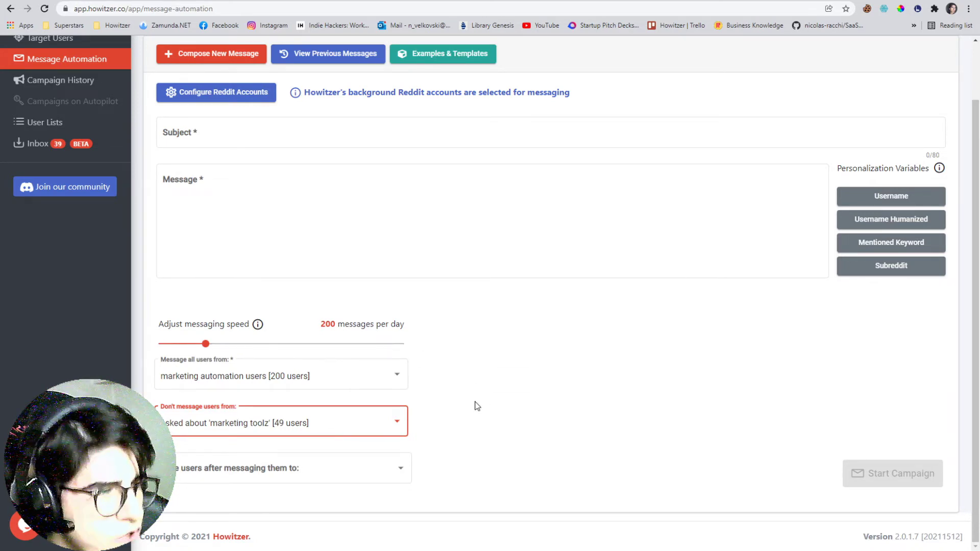
Try the bot detection list for saving messaged users, and reset that choice to None.
click(297, 373)
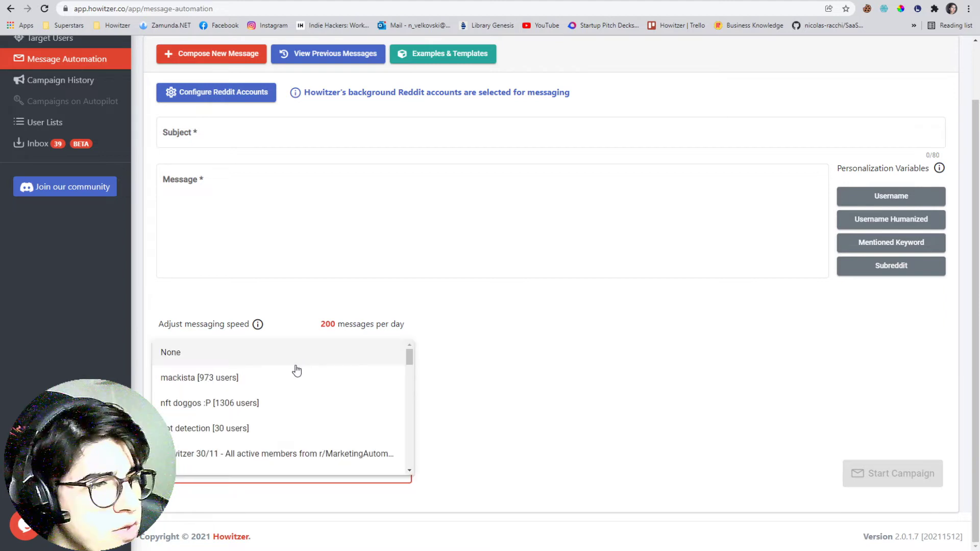
click(240, 429)
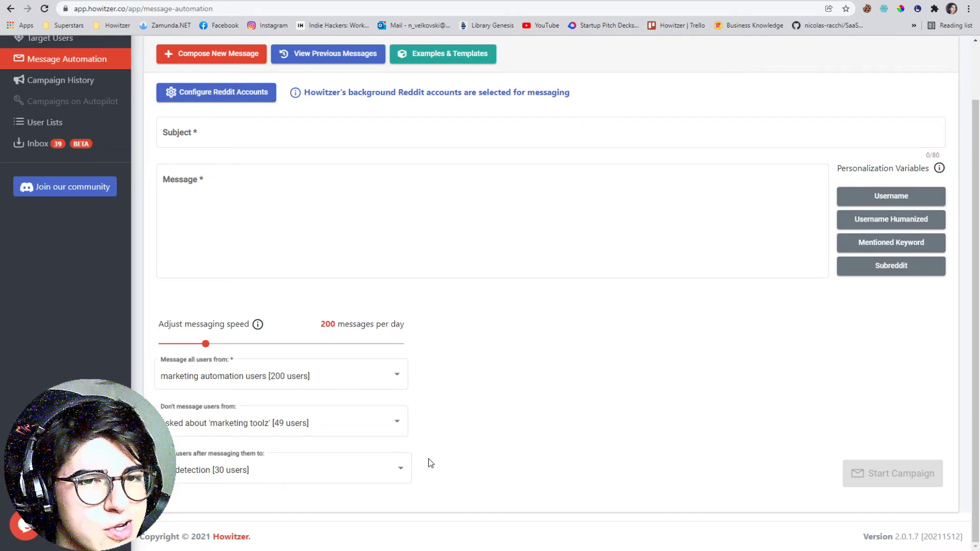
click(337, 481)
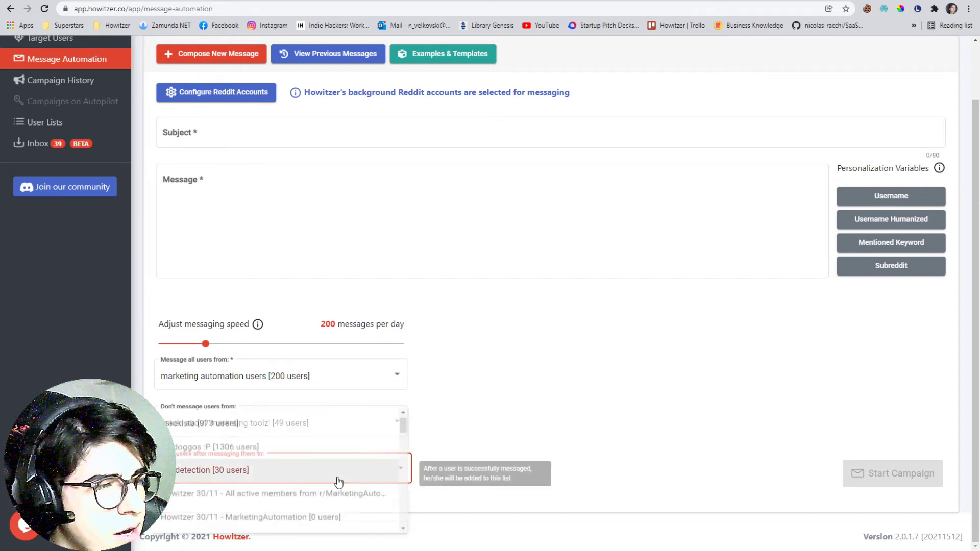
scroll(301, 456, up, 2)
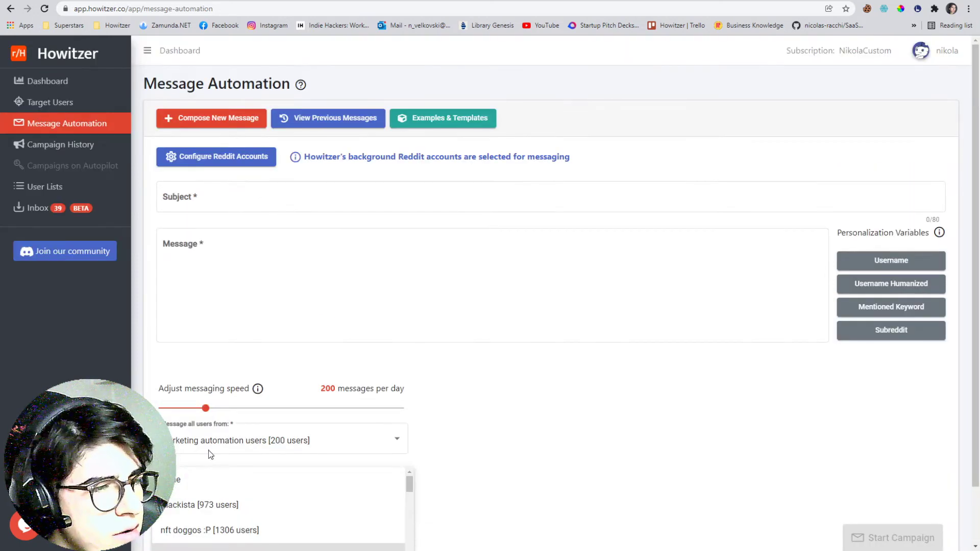
click(199, 488)
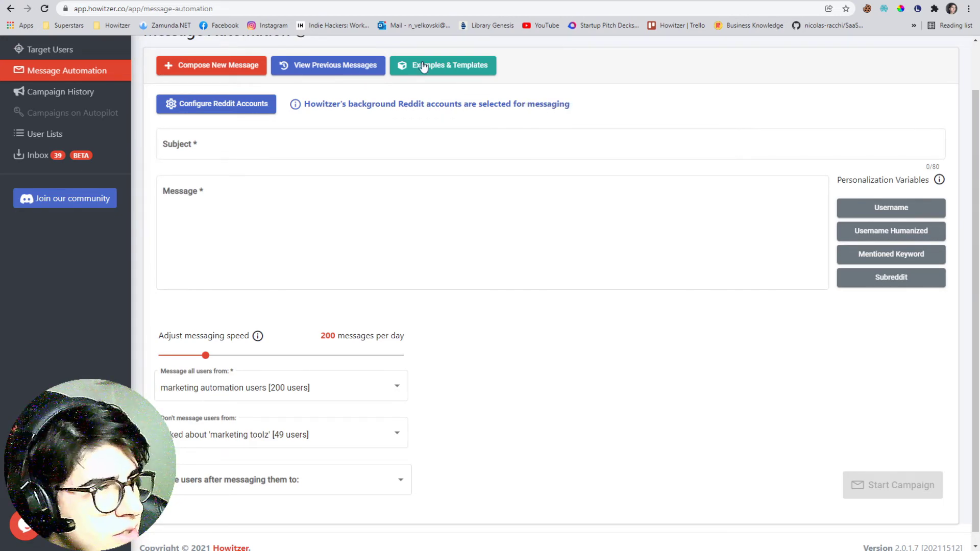
Reuse the message template of the finished "[MENTIONED_KEYWORD] for reddit?" campaign from November 30, 2021, overriding the current message.
click(347, 66)
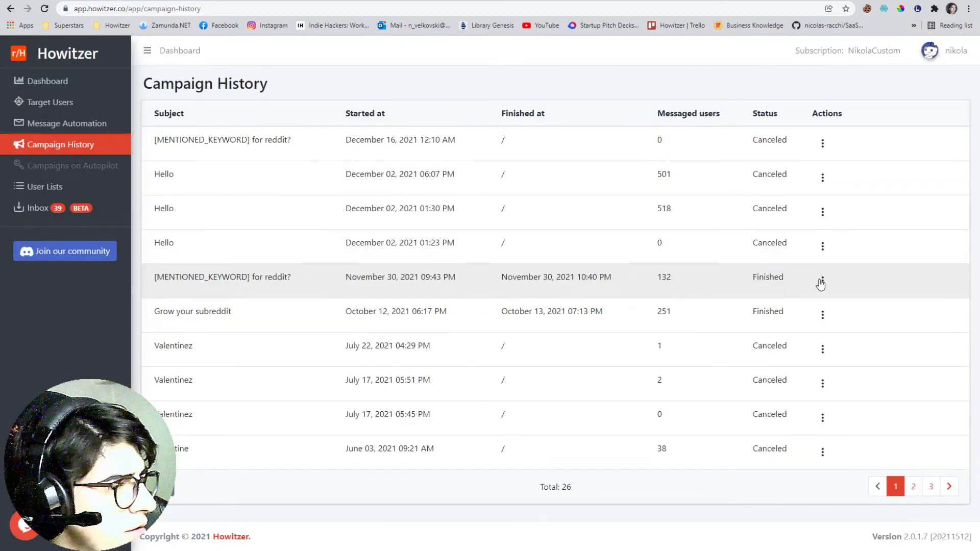
click(822, 281)
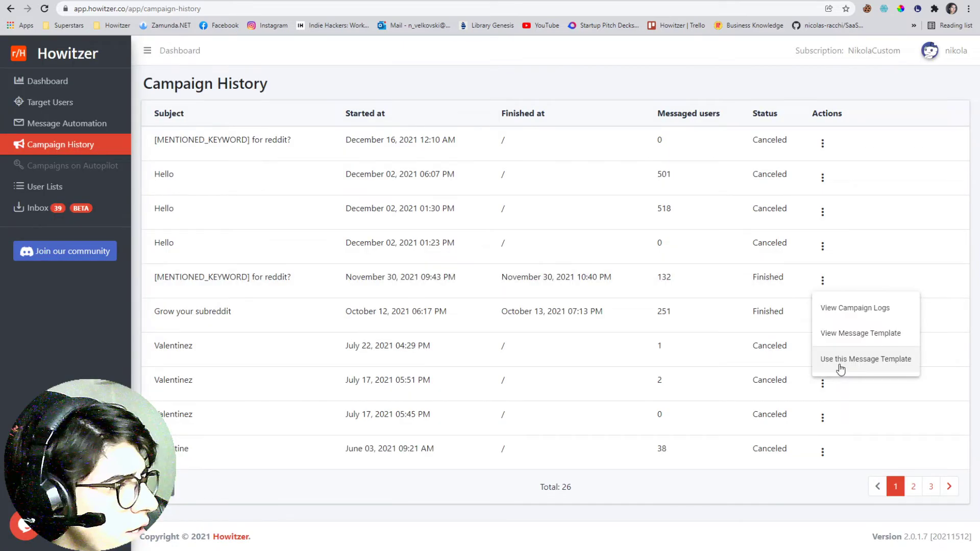
click(840, 362)
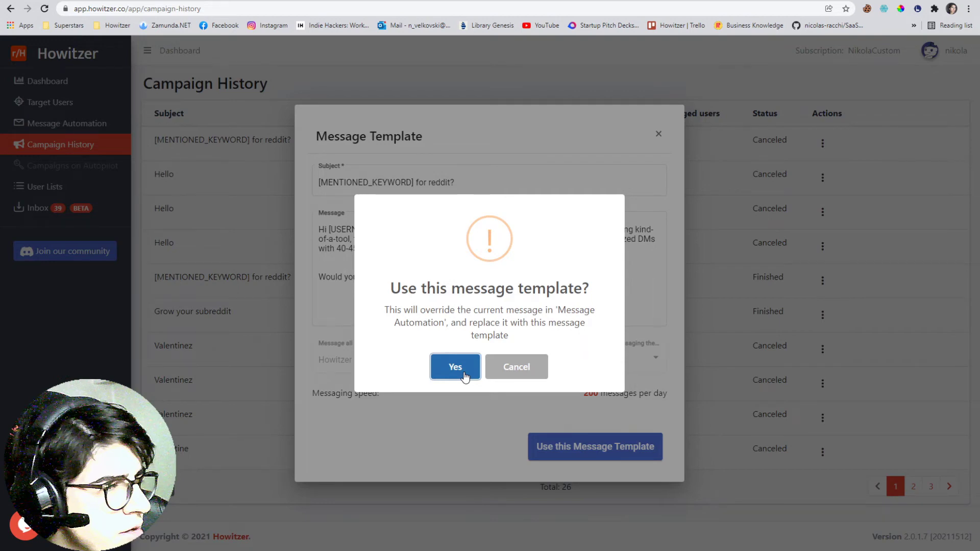
click(455, 366)
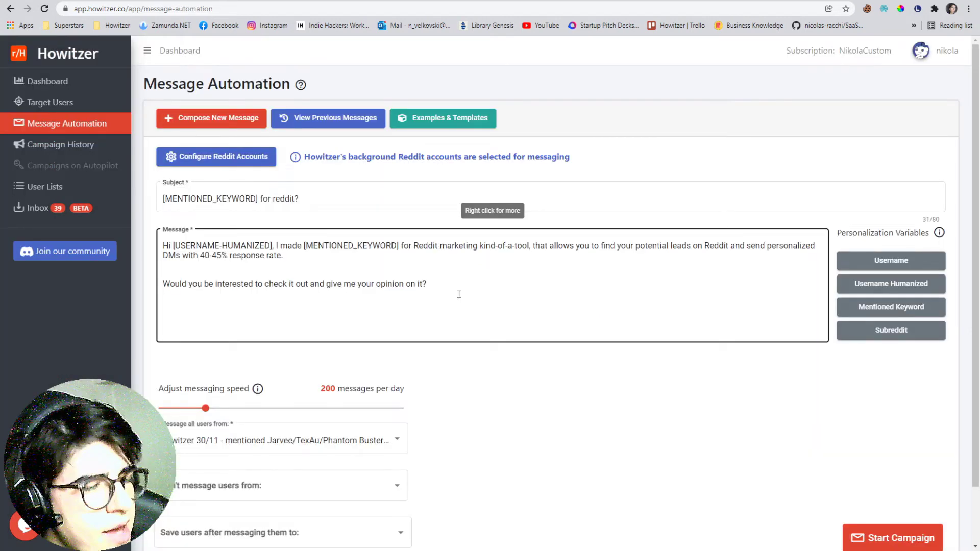
Delete [MENTIONED_KEYWORD] from the start of the subject and reinsert it as the Mentioned Keyword personalization variable.
click(314, 200)
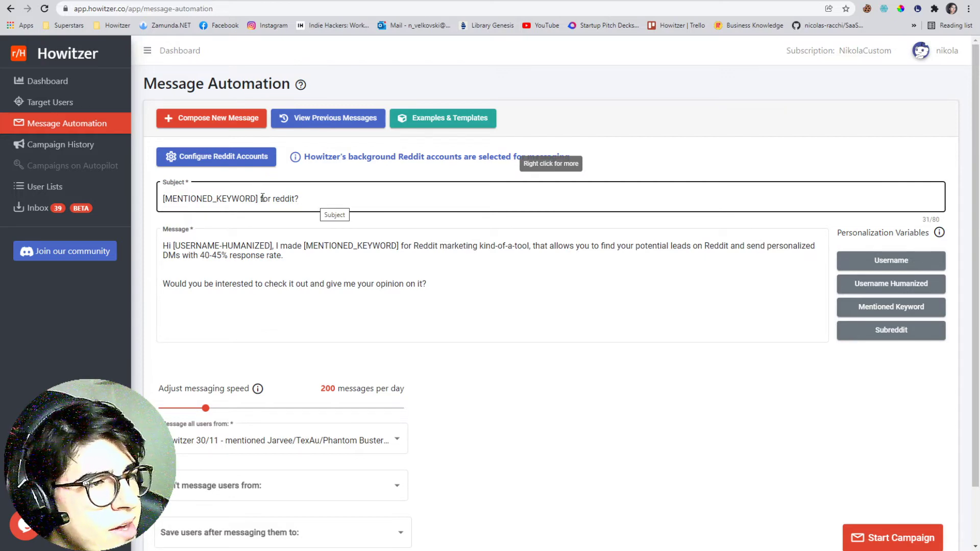
drag(263, 198, 162, 198)
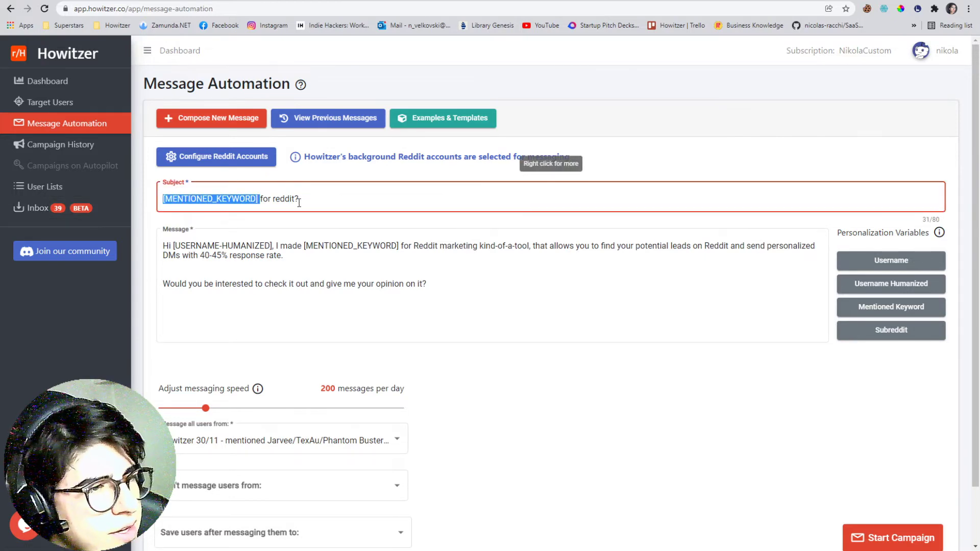
key(BackSpace)
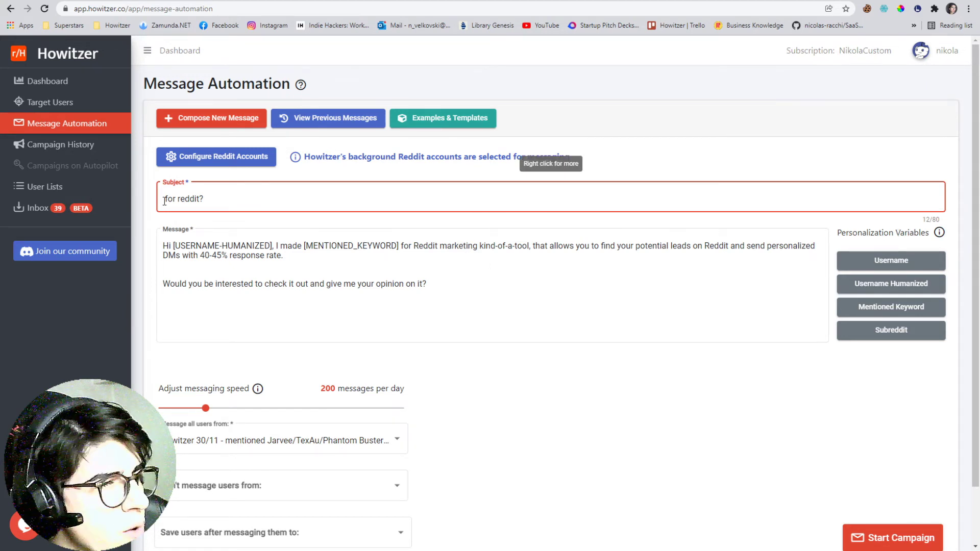
click(891, 306)
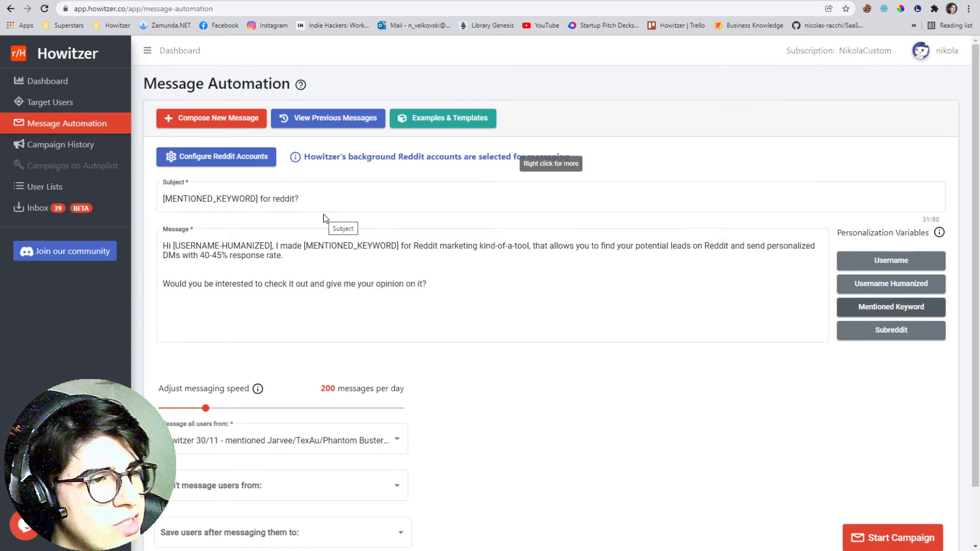
click(170, 245)
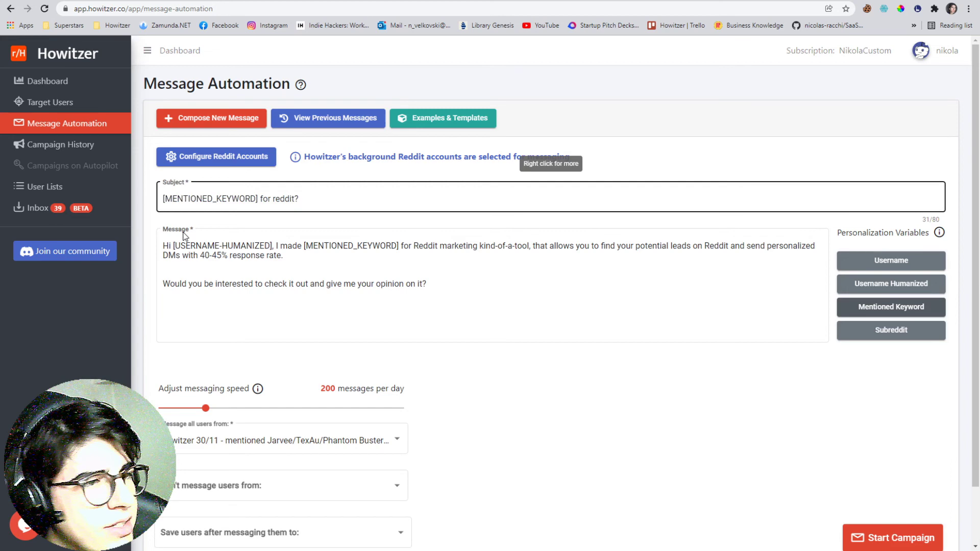
scroll(502, 360, down, 1)
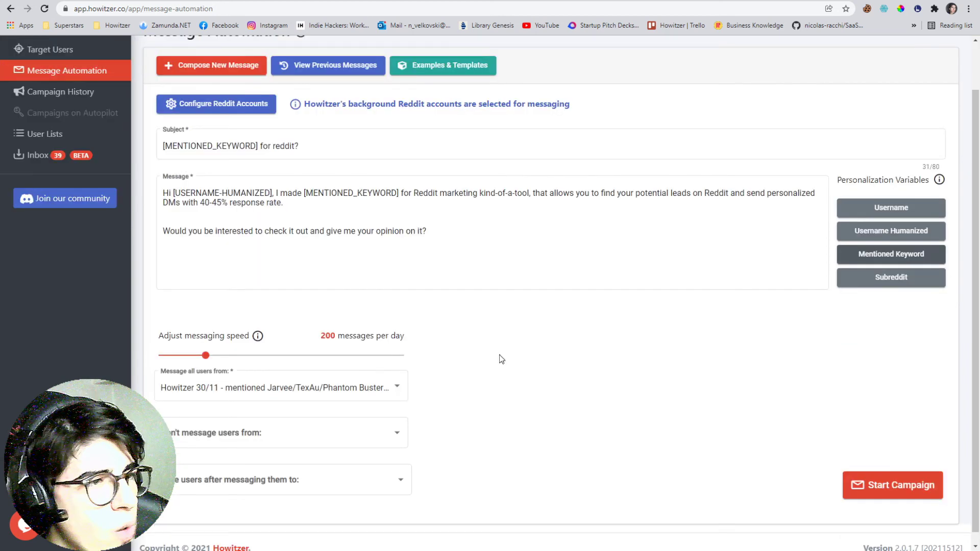